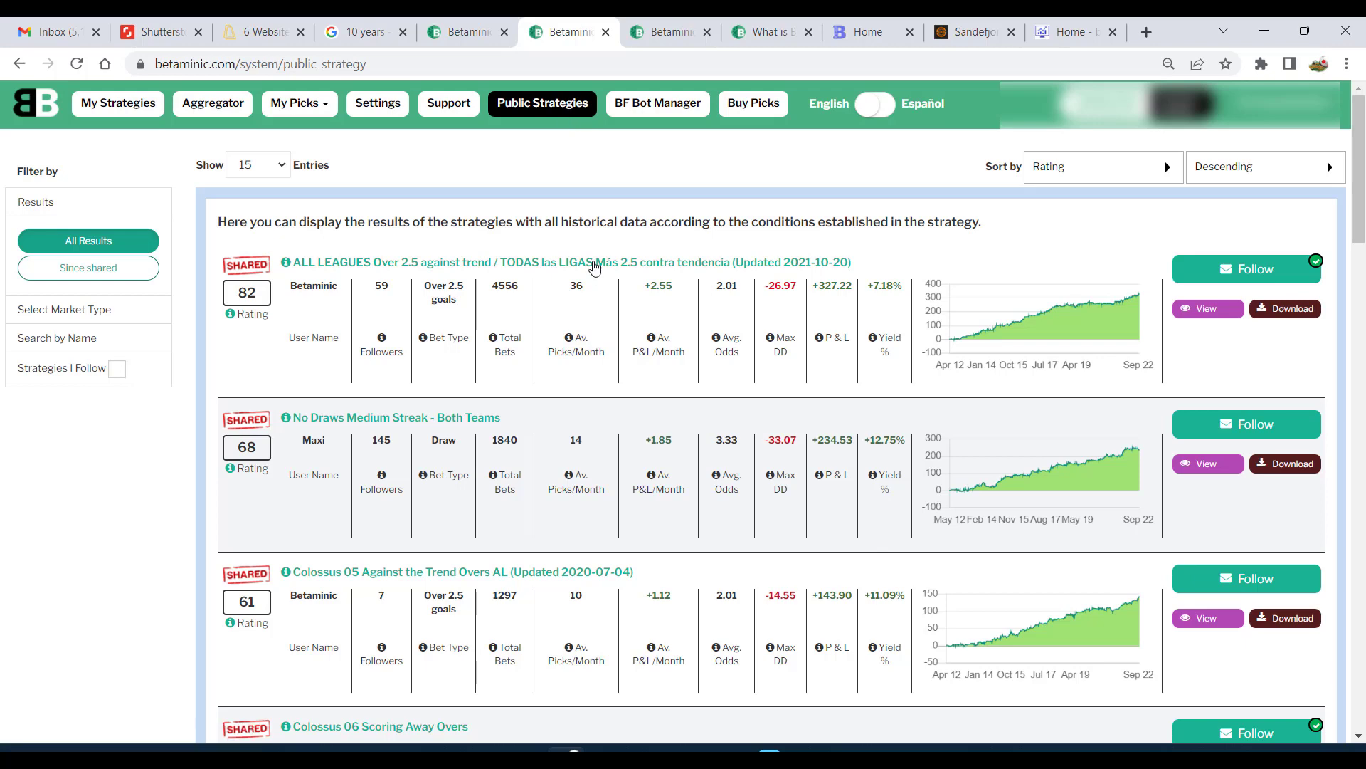
- Open the public strategy "ALL LEAGUES Over 2.5 against trend" and examine its result graph as monthly P & L
left_click(595, 268)
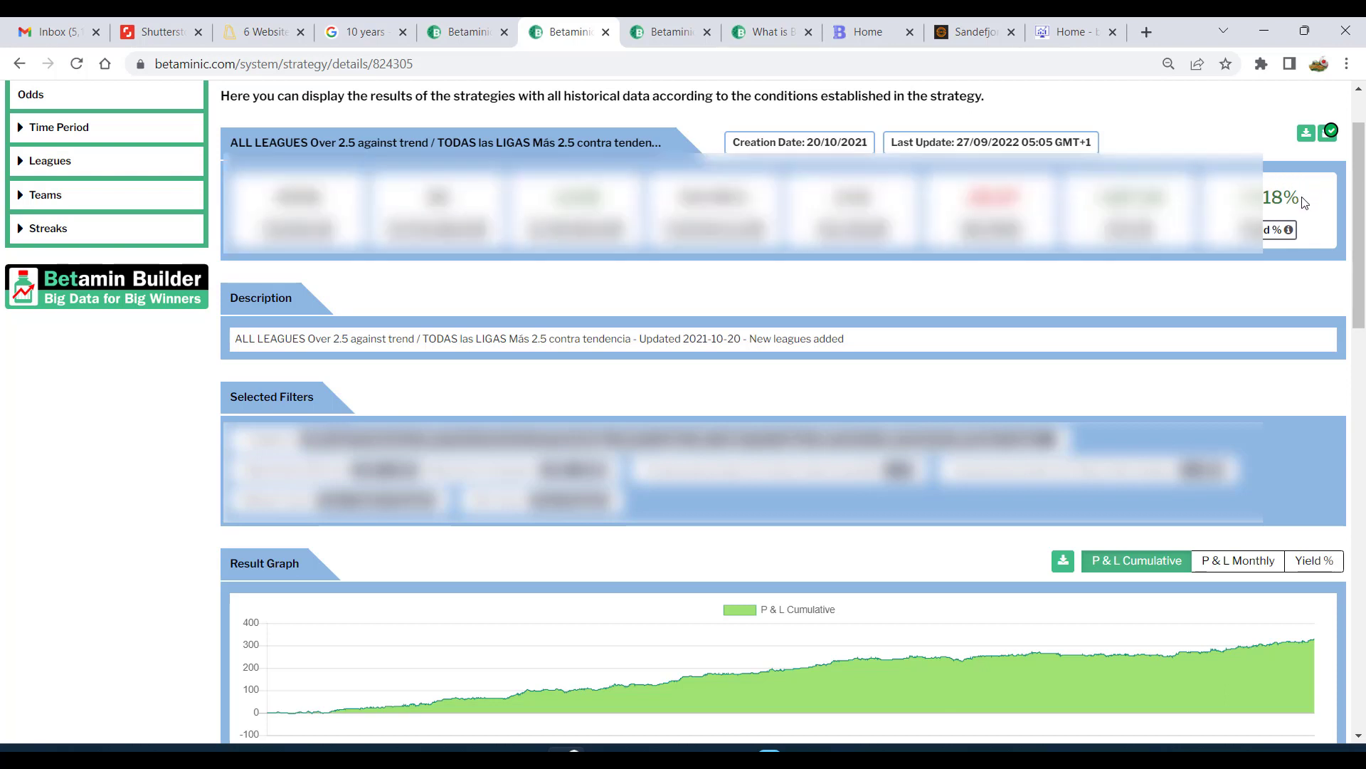
scroll(121, 548, "down", 3)
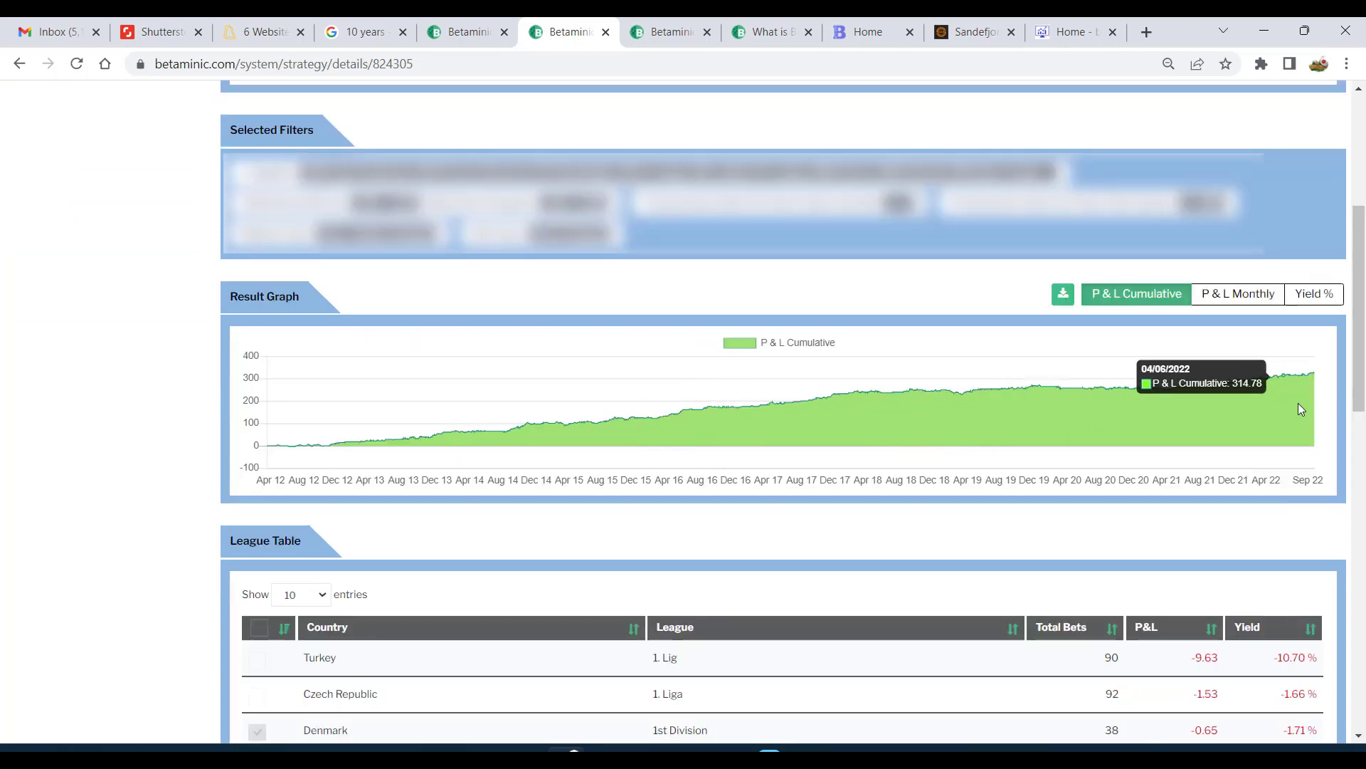
left_click(1257, 296)
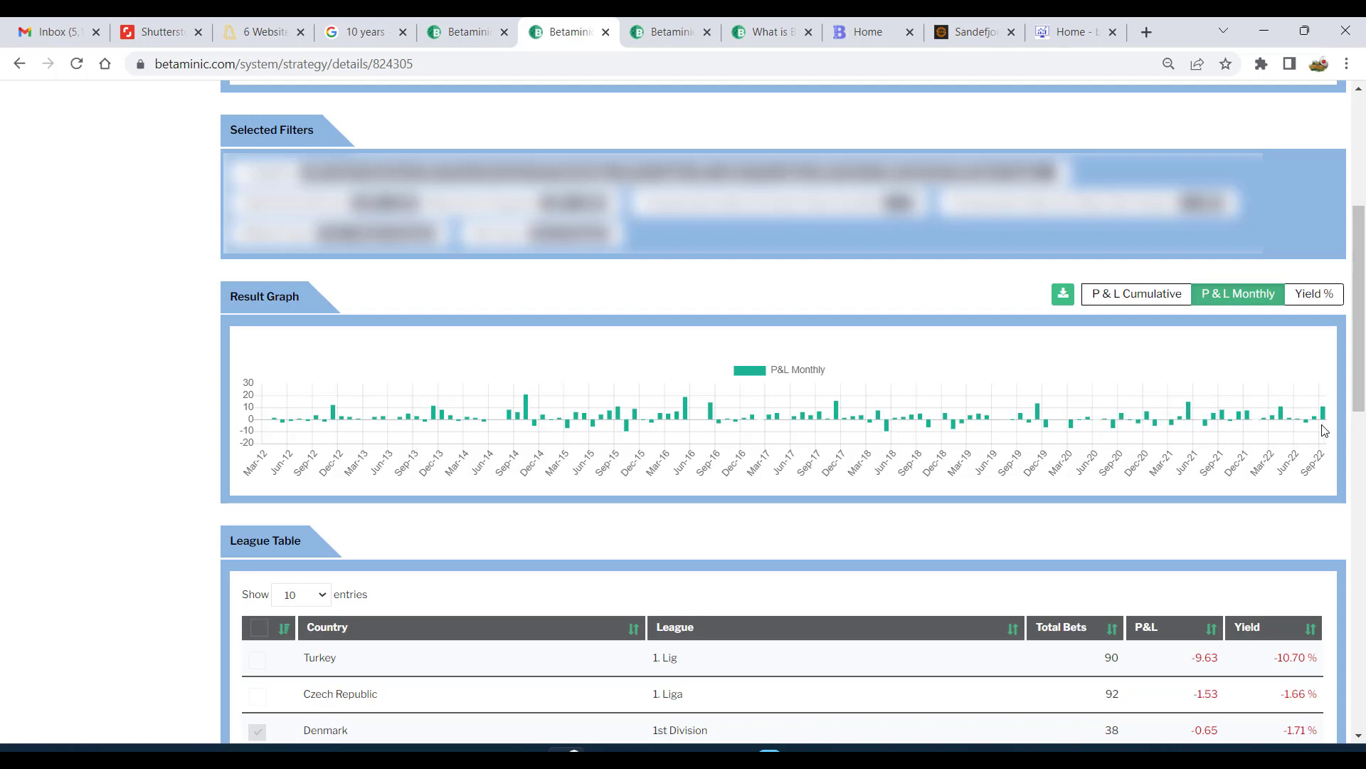
mouse_move(1327, 419)
mouse_move(957, 433)
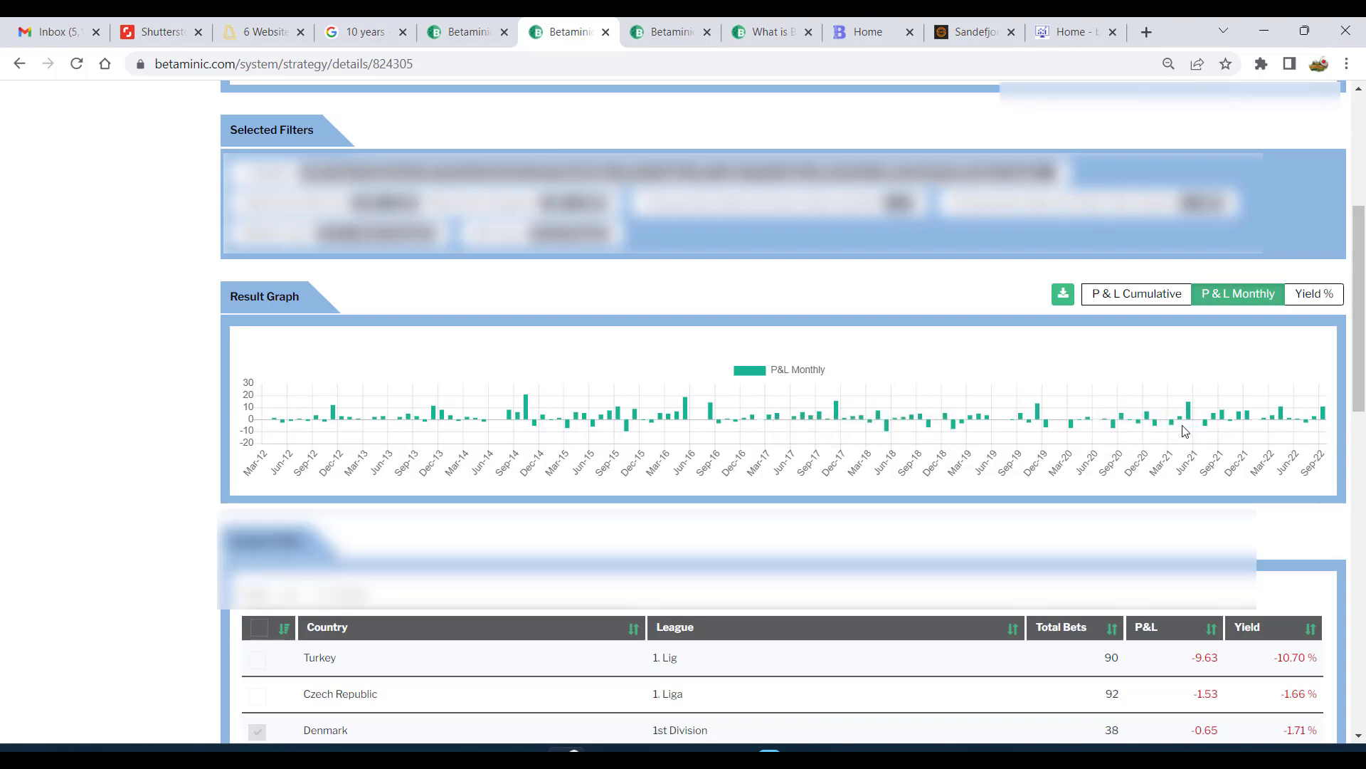
scroll(611, 434, "up", 5)
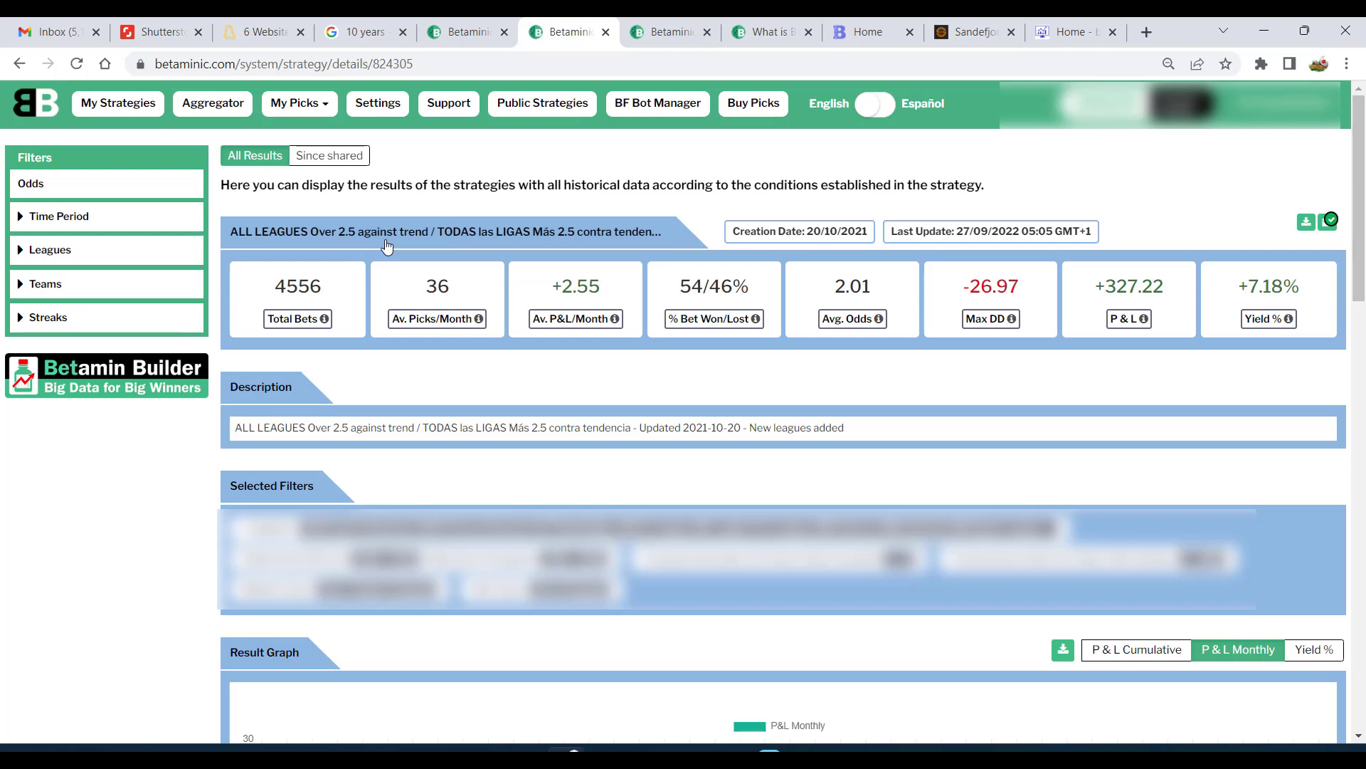
- Switch to the Soccerway match page and compare the recent Eliteserien results of Sandefjord and Sarpsborg 08
left_click(977, 23)
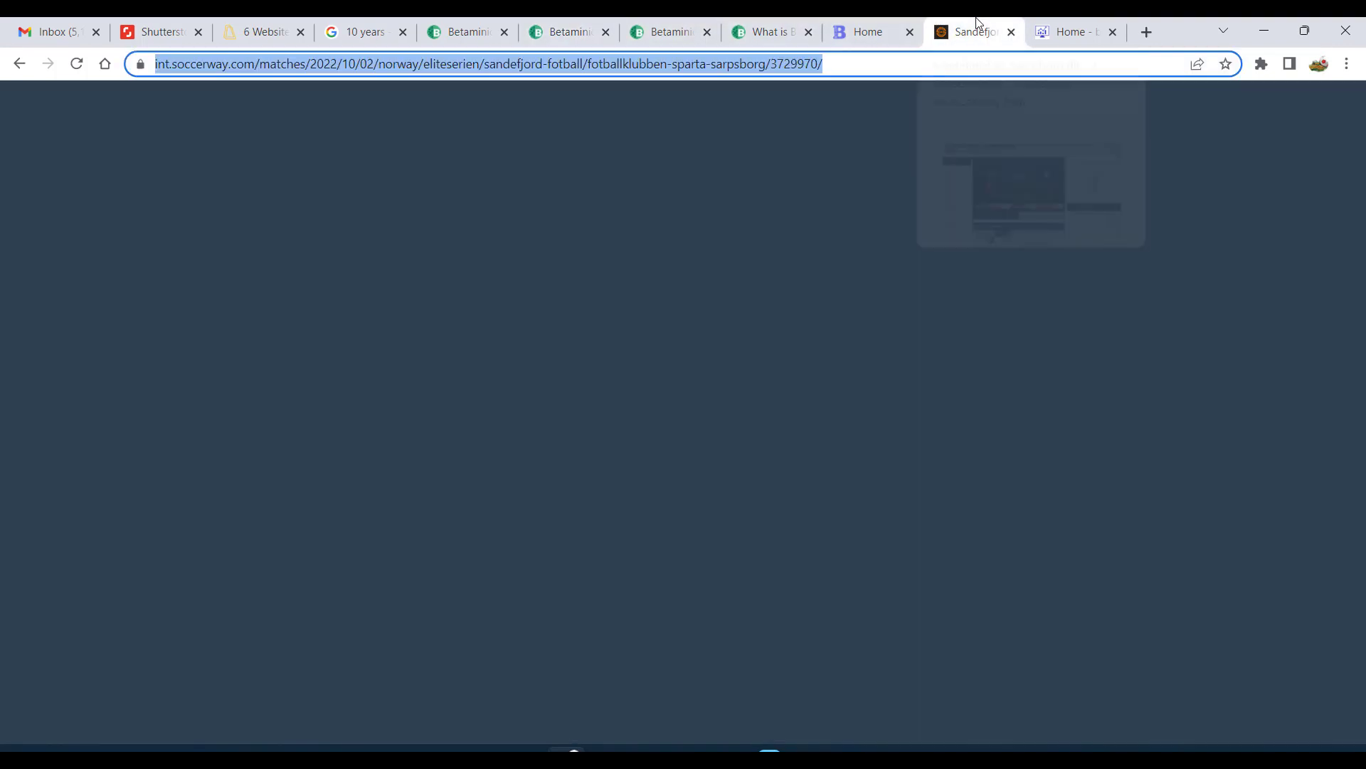
scroll(720, 383, "down", 5)
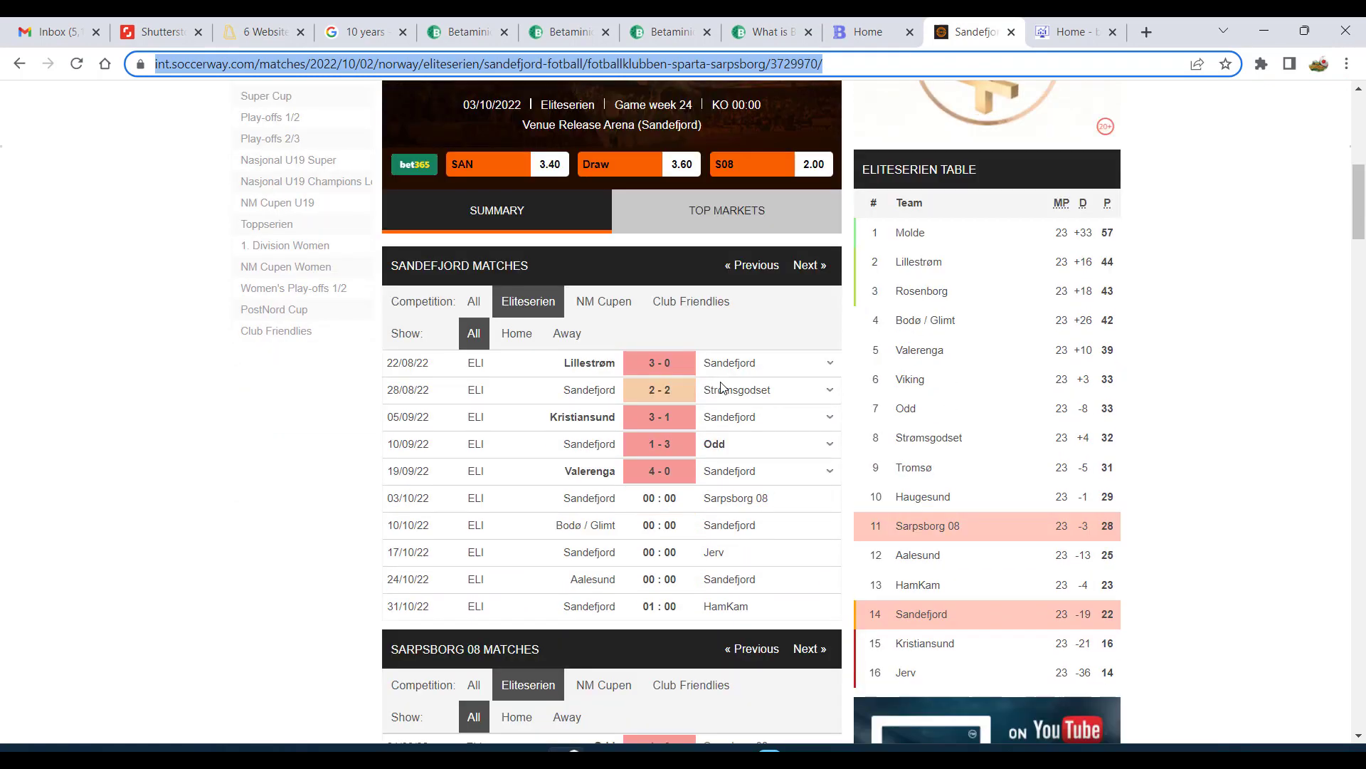
scroll(720, 388, "down", 2)
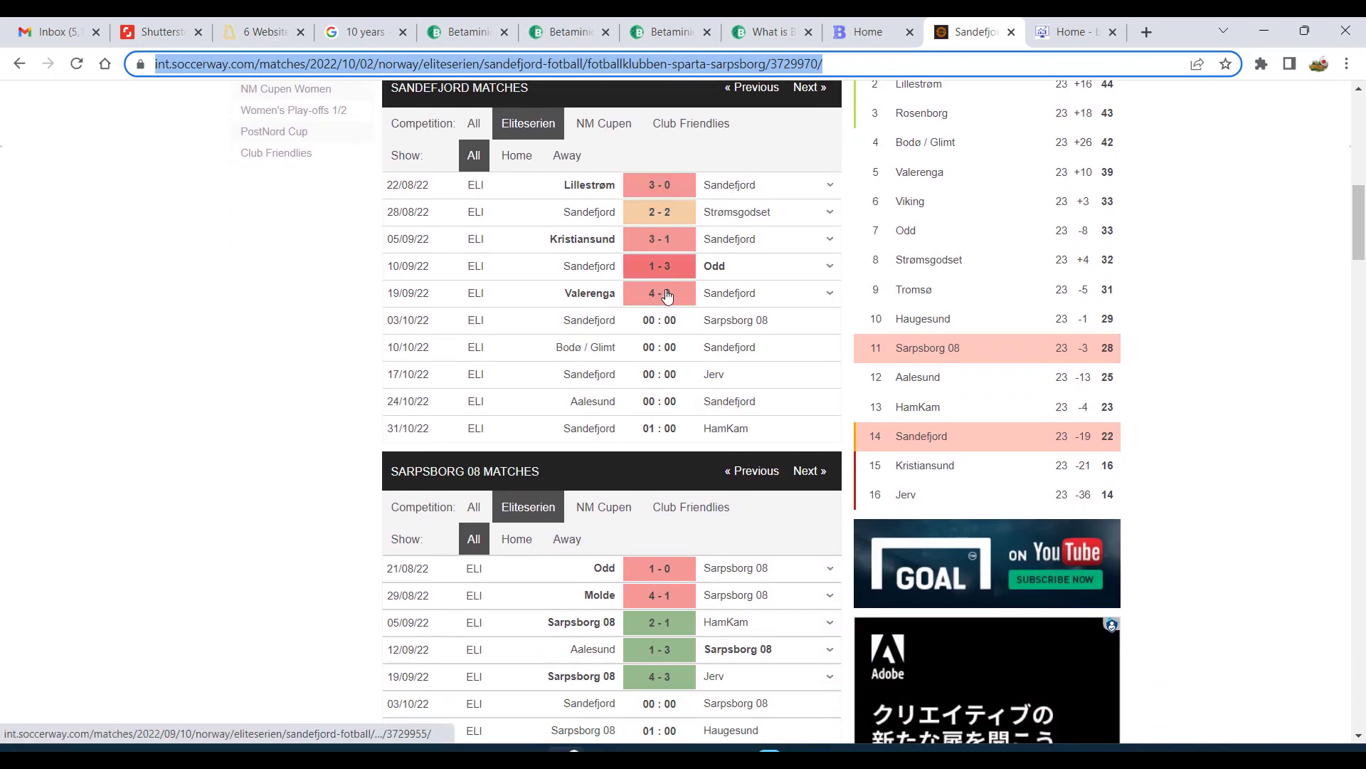
scroll(677, 584, "down", 2)
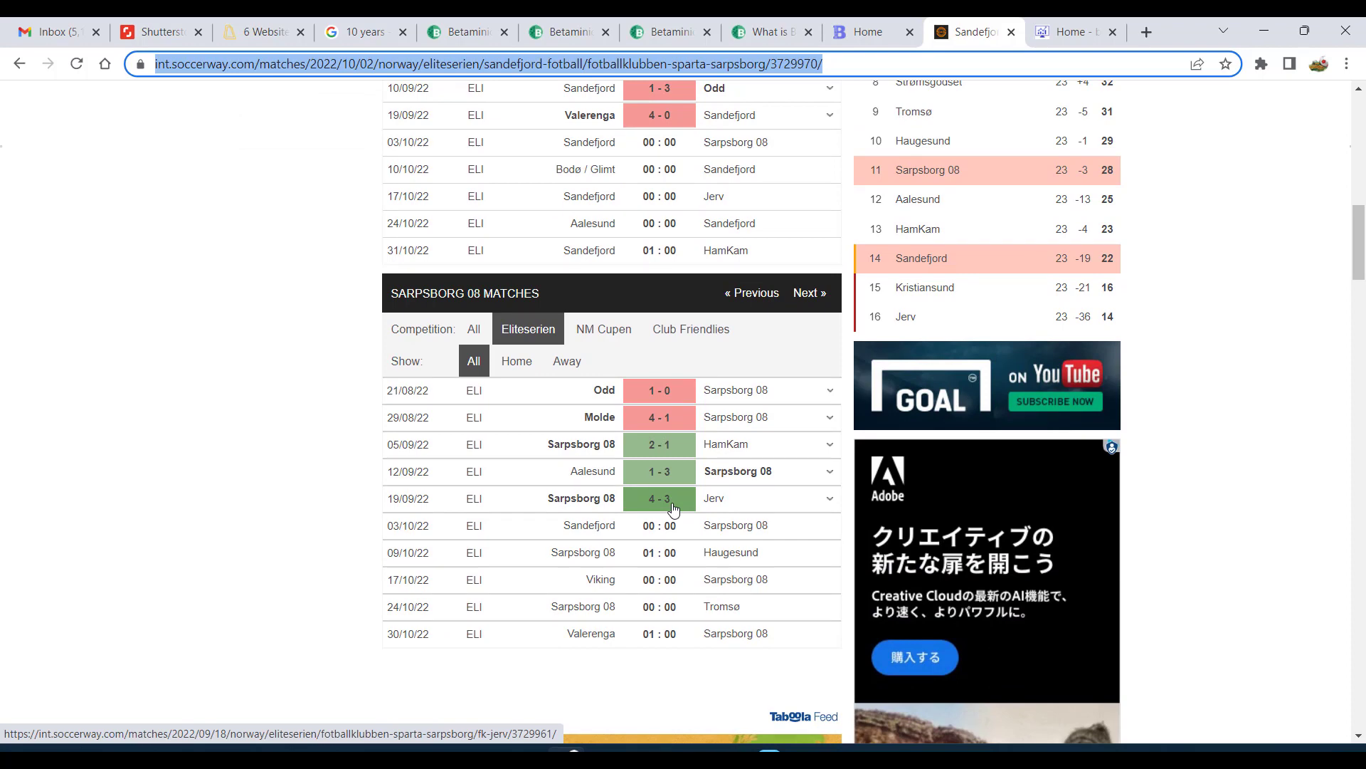
scroll(674, 507, "up", 2)
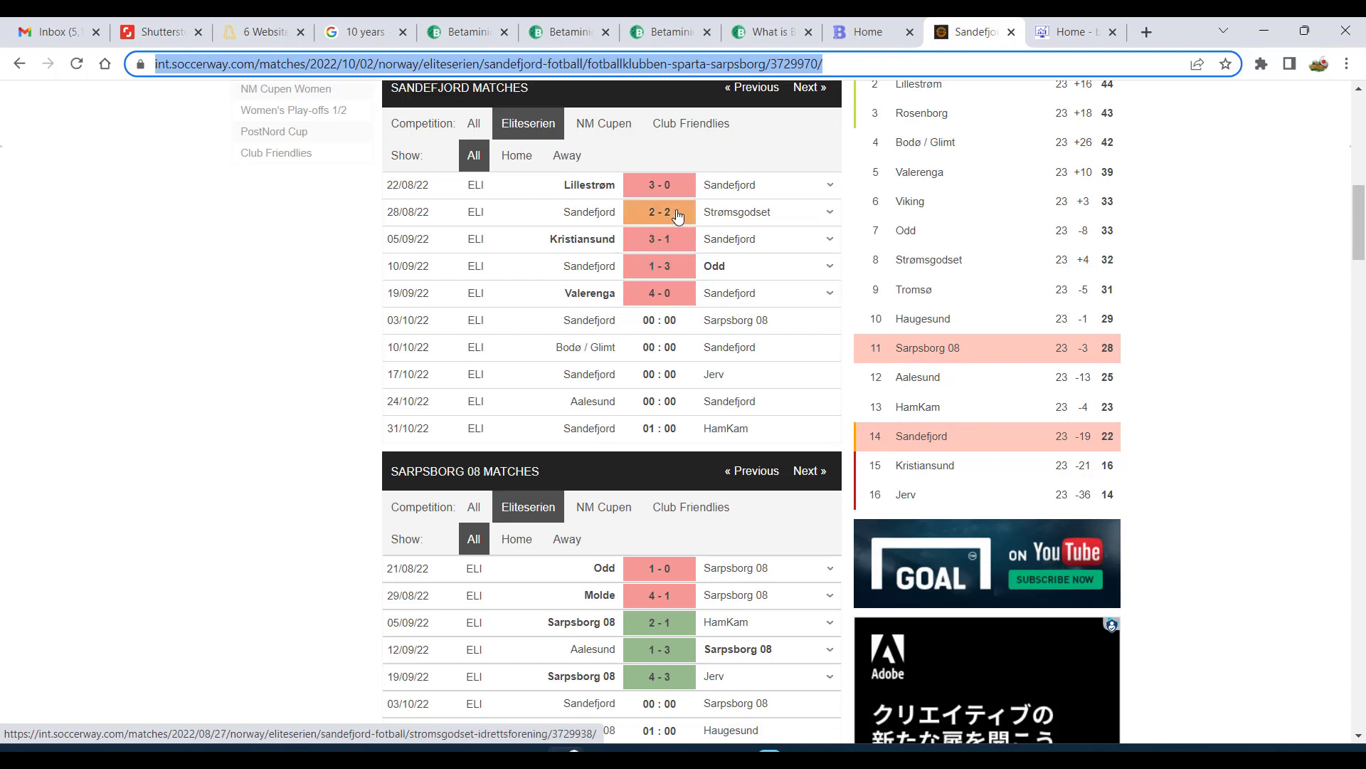
scroll(691, 594, "down", 1)
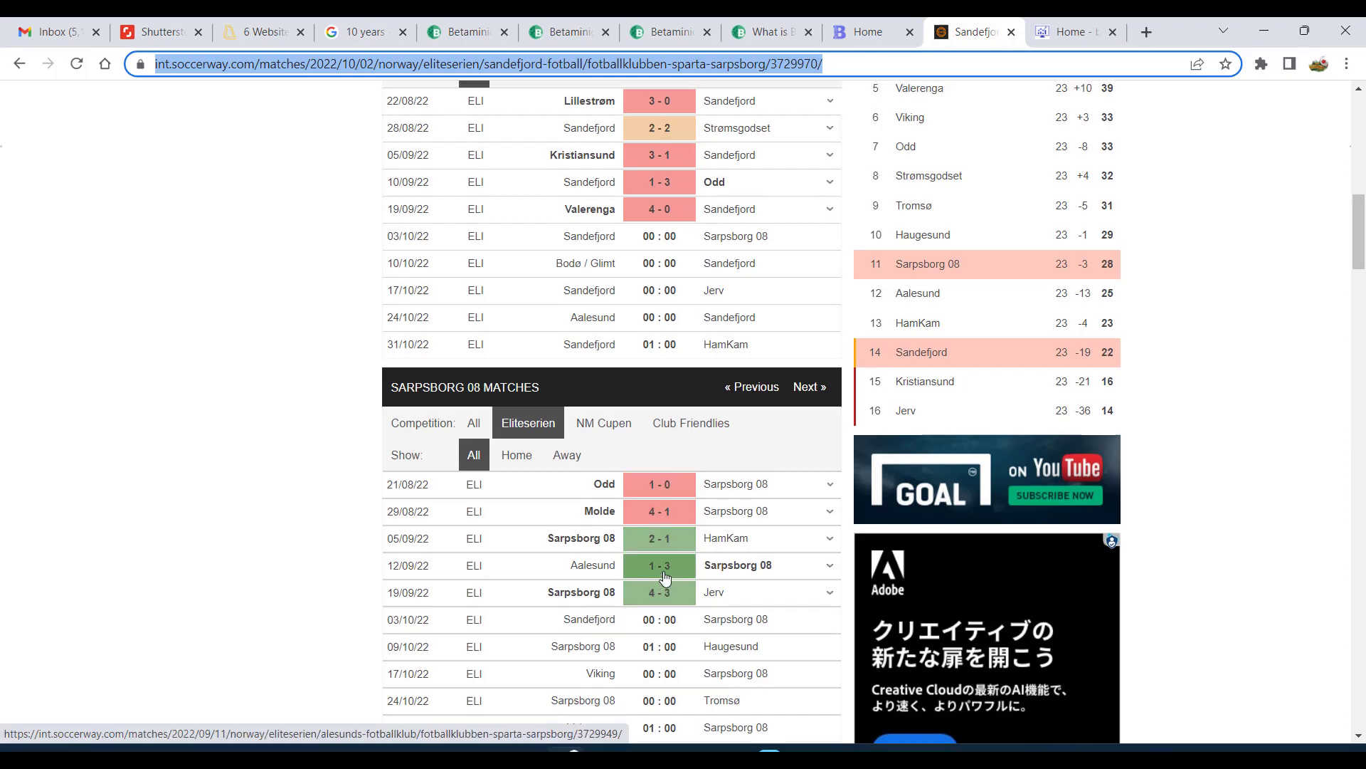
scroll(623, 584, "up", 2)
scroll(623, 583, "down", 1)
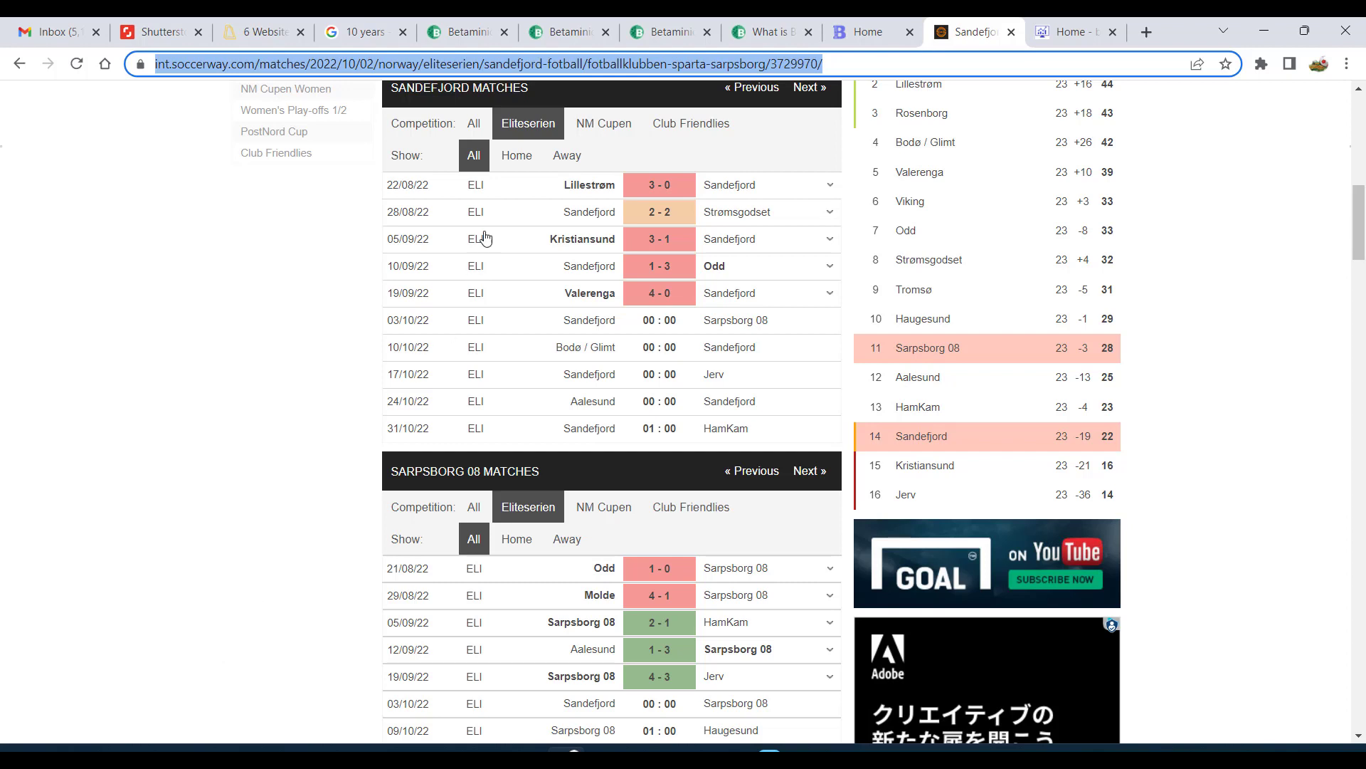
- Switch back to Betaminic and start a new personal strategy named "test following the trend over 2,5 goals"
left_click(557, 33)
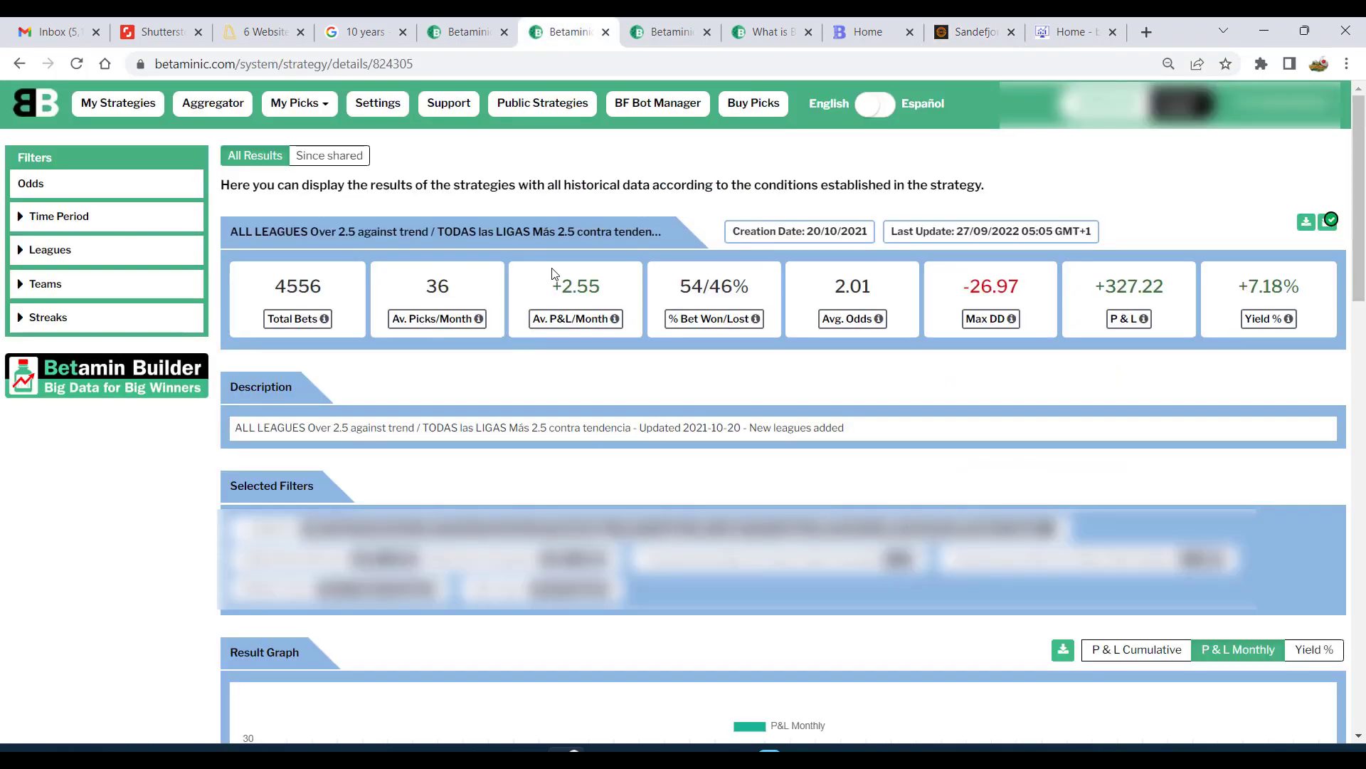
left_click(116, 113)
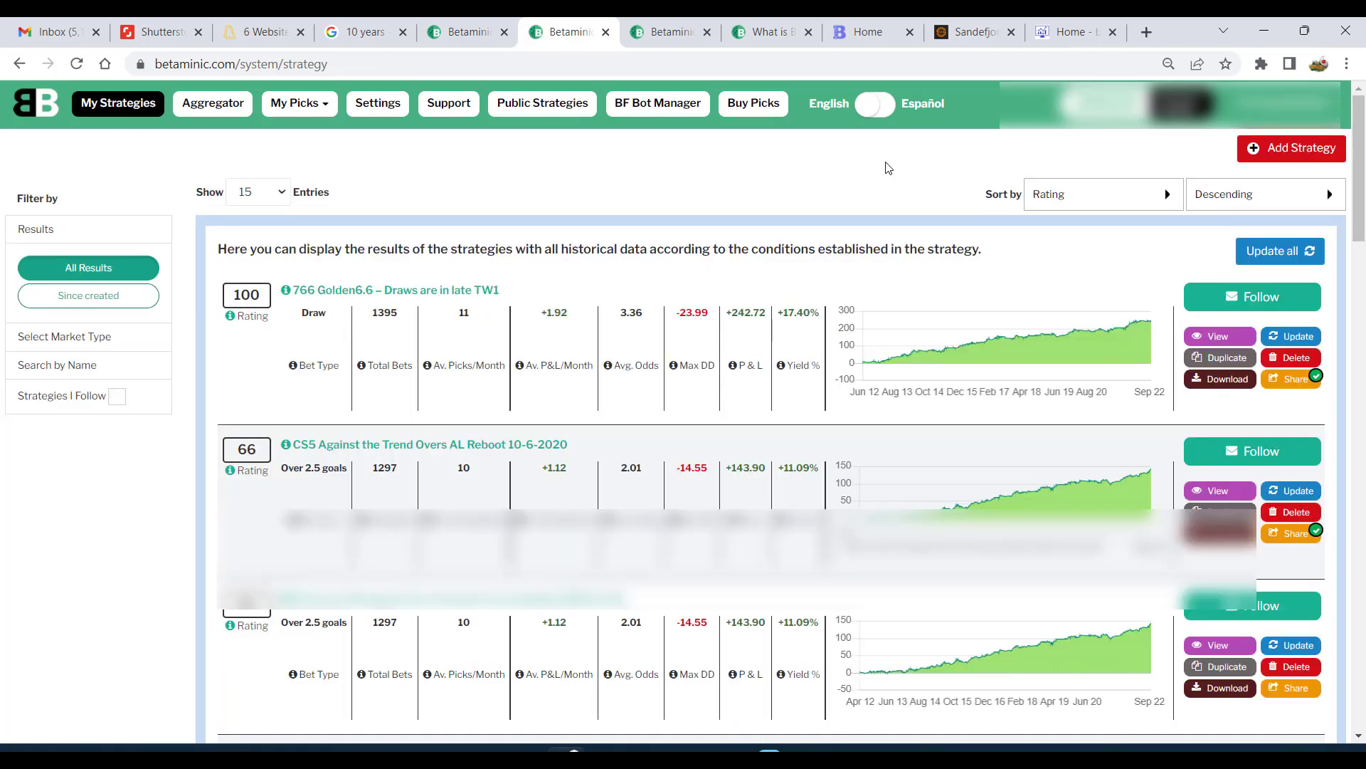
left_click(1294, 156)
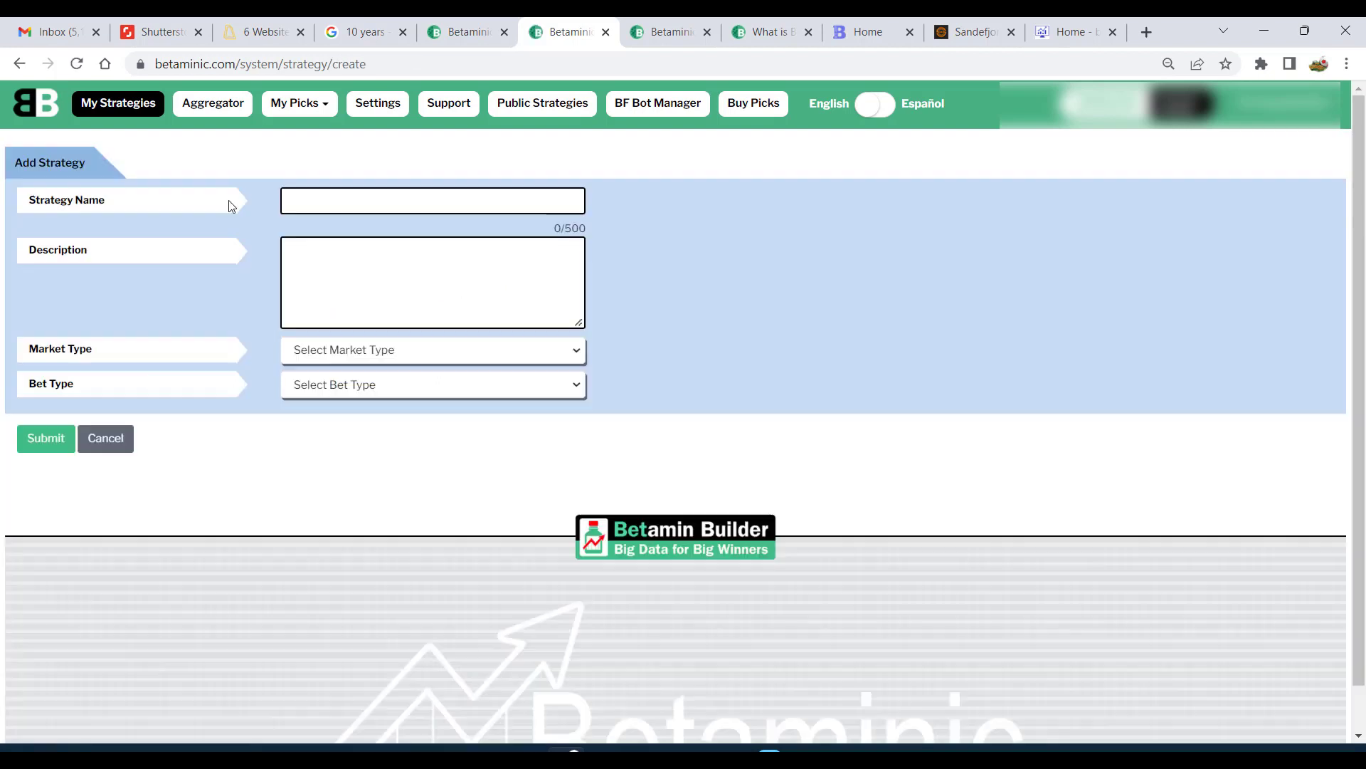
left_click(298, 197)
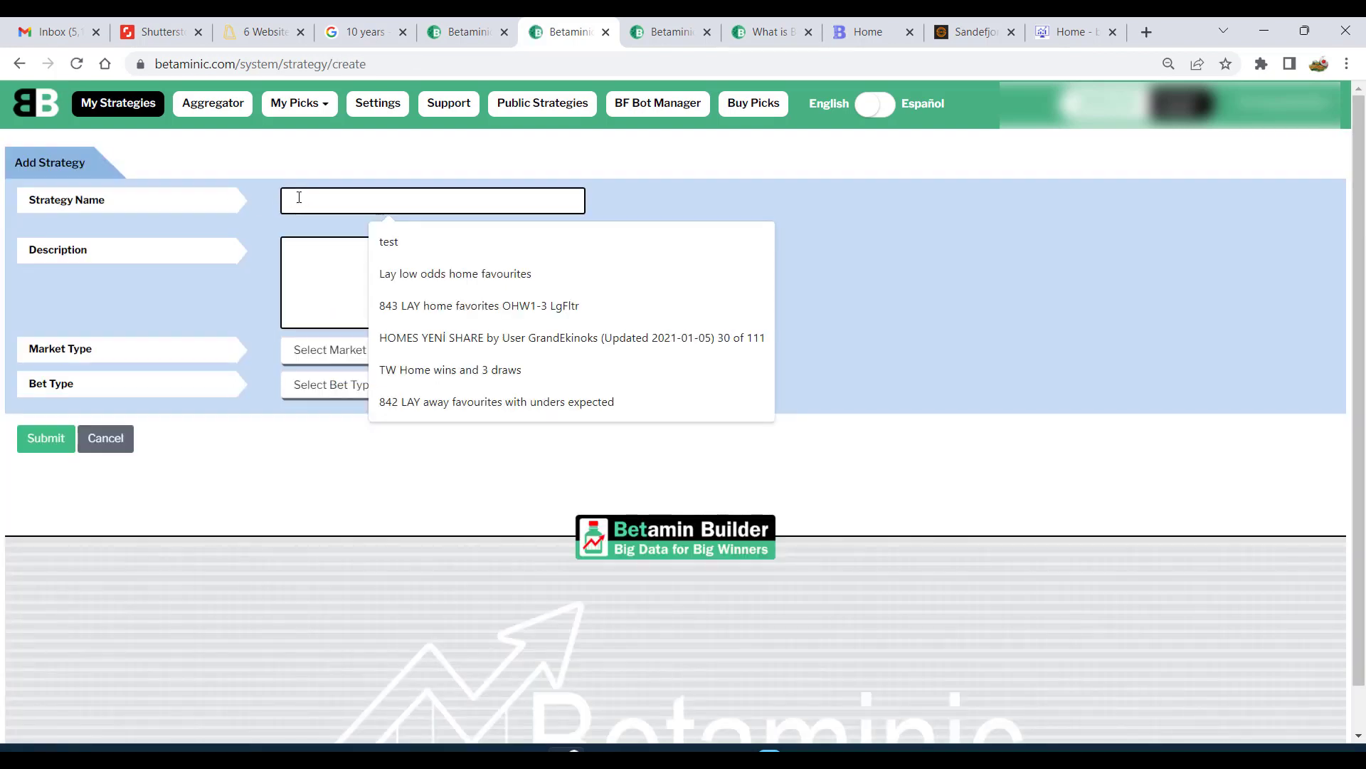
type("test ")
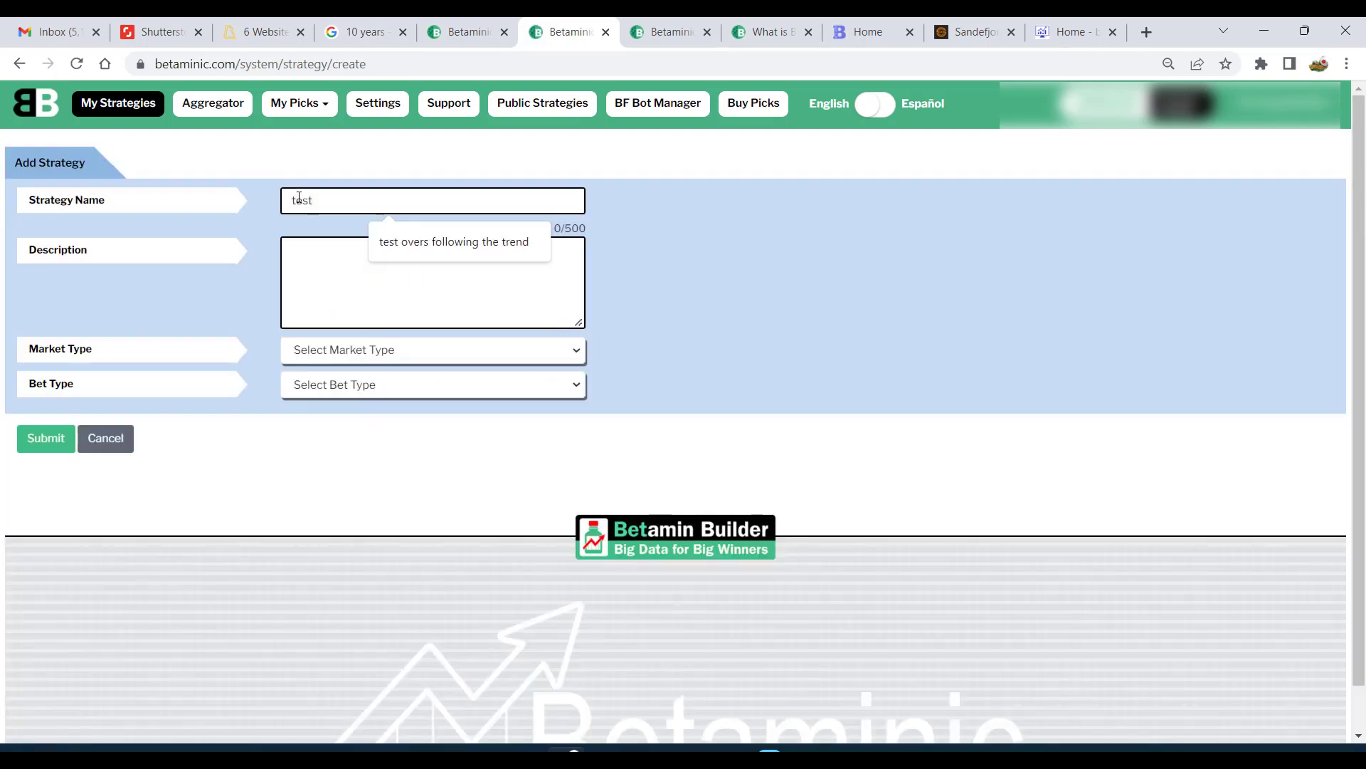
type("folllowing th")
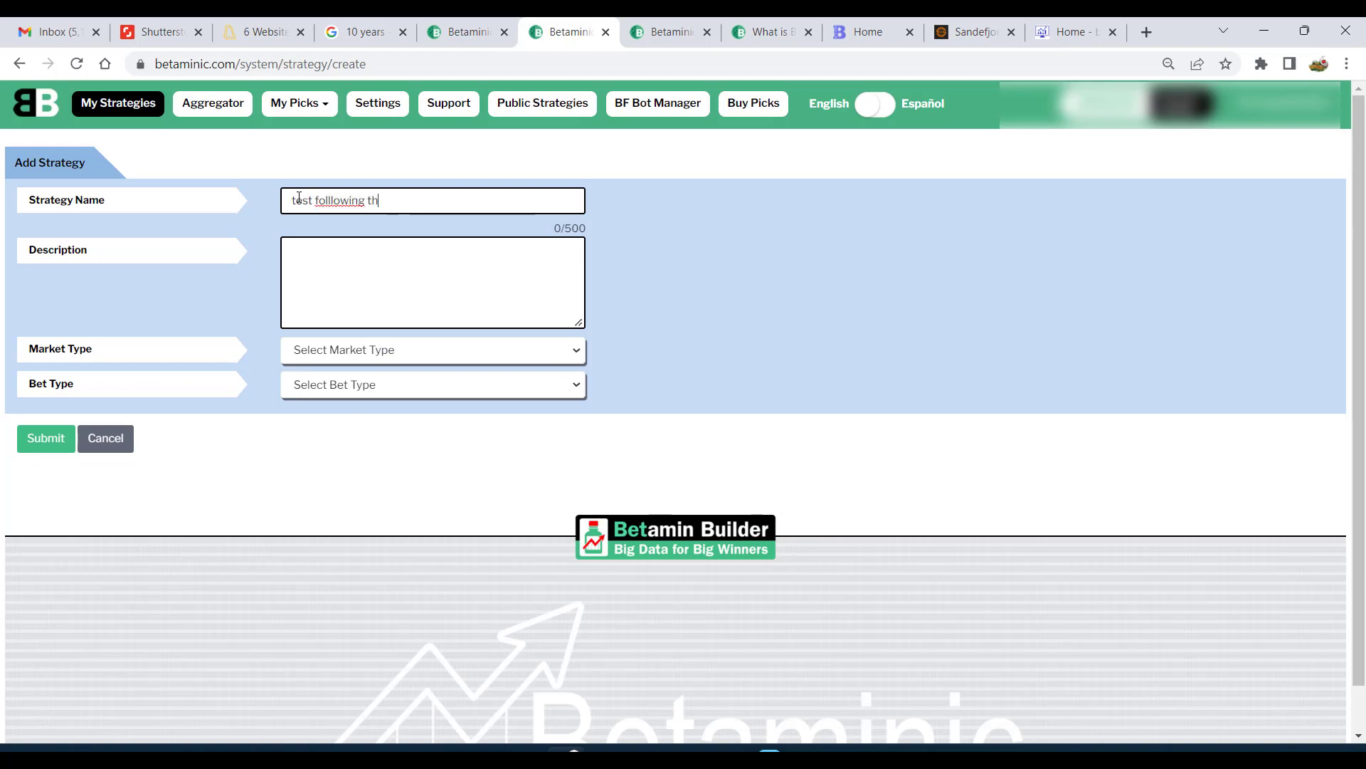
type("e trend over 2,5 goals")
right_click(346, 200)
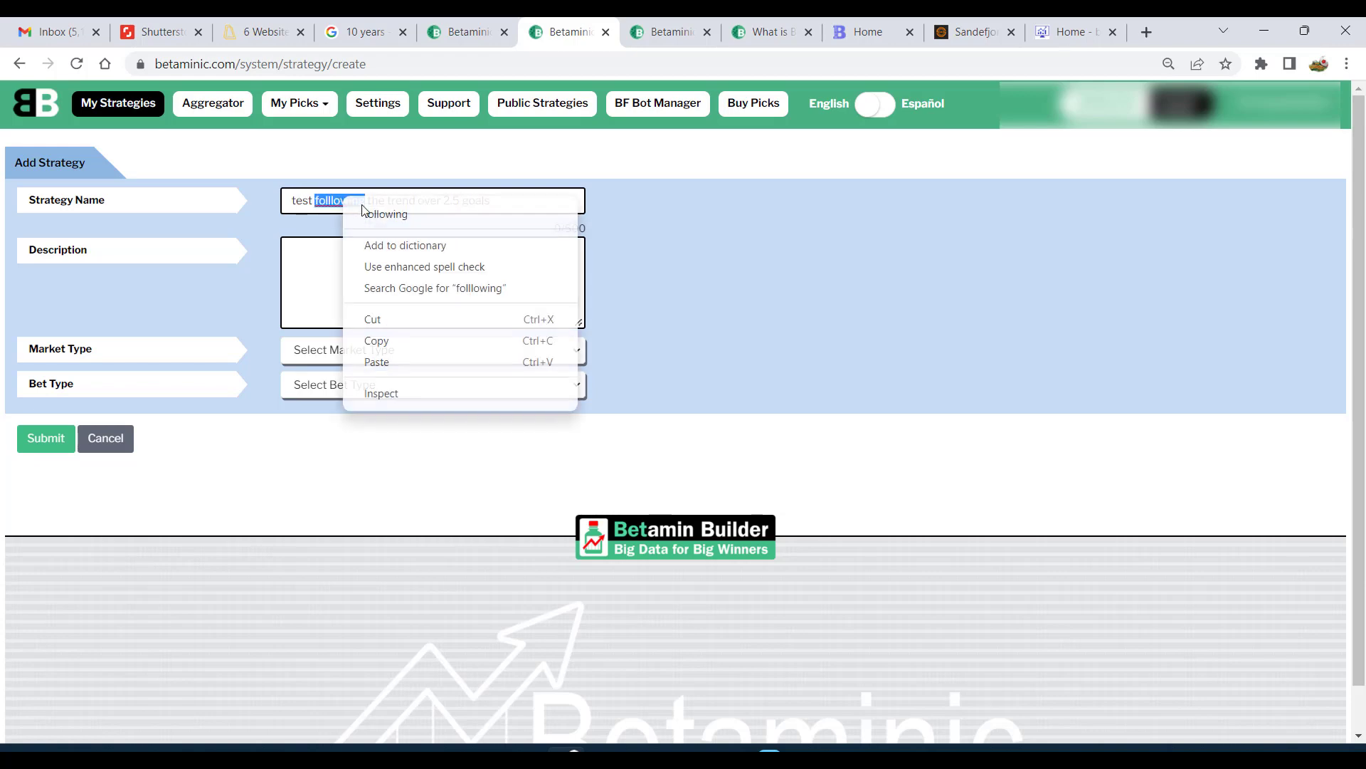
left_click(388, 213)
- Set the market type to Over / Under 2.5 goals and the bet type to Over 2.5 goals, and submit the strategy
left_click(358, 351)
left_click(395, 401)
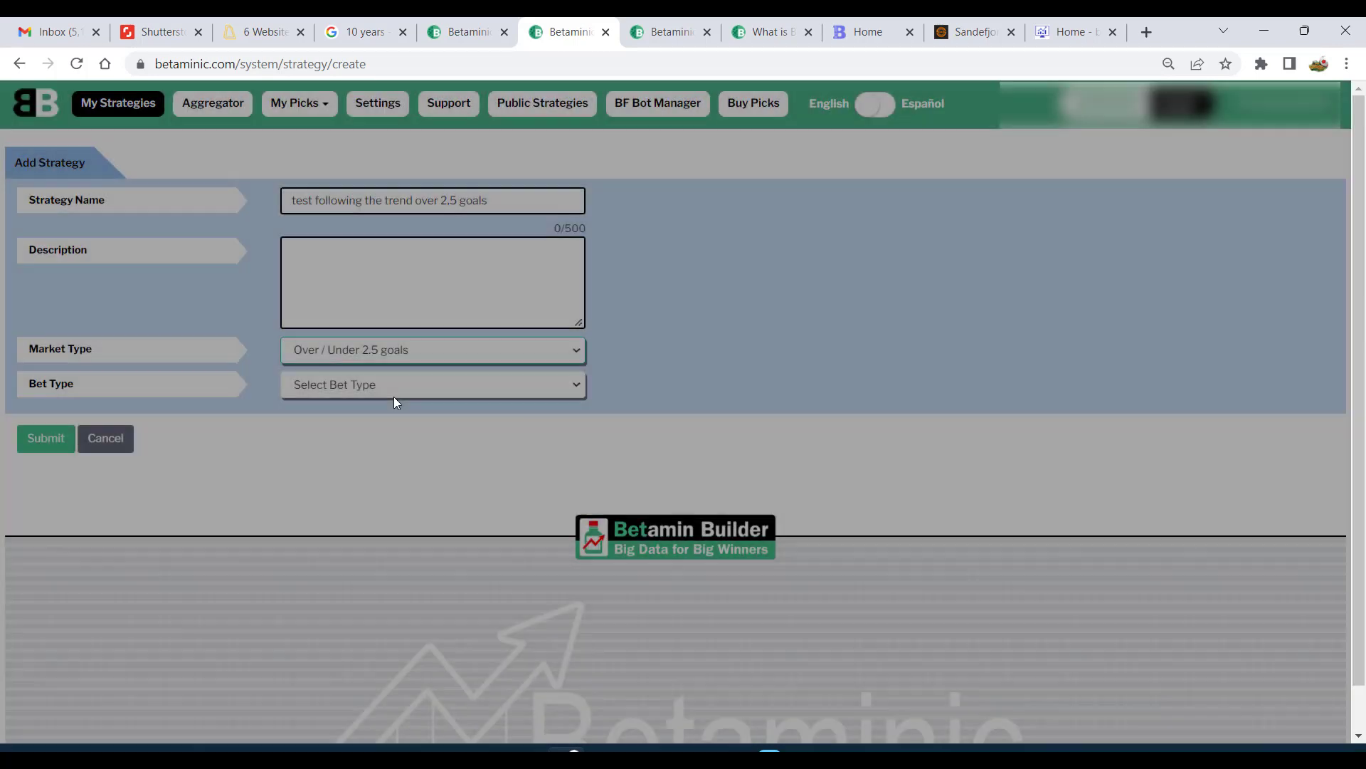
left_click(395, 394)
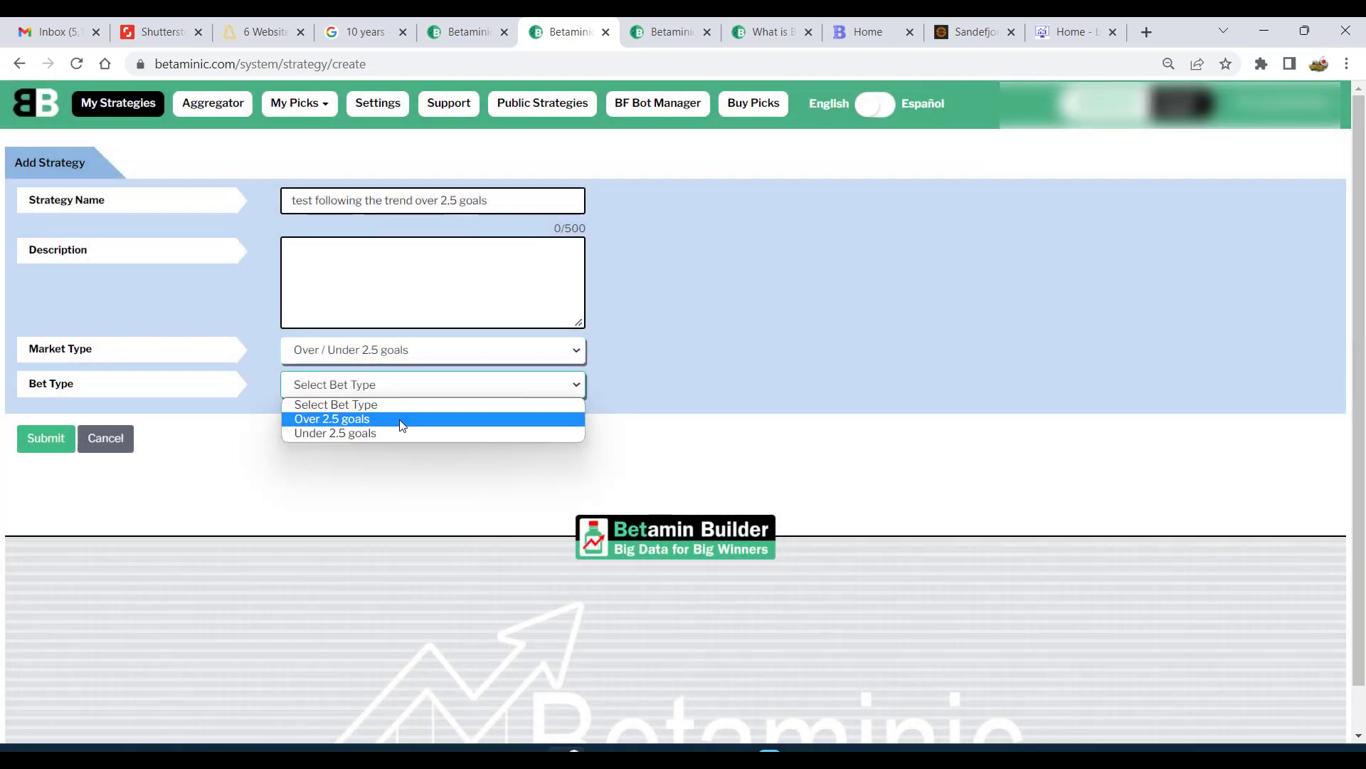
left_click(402, 421)
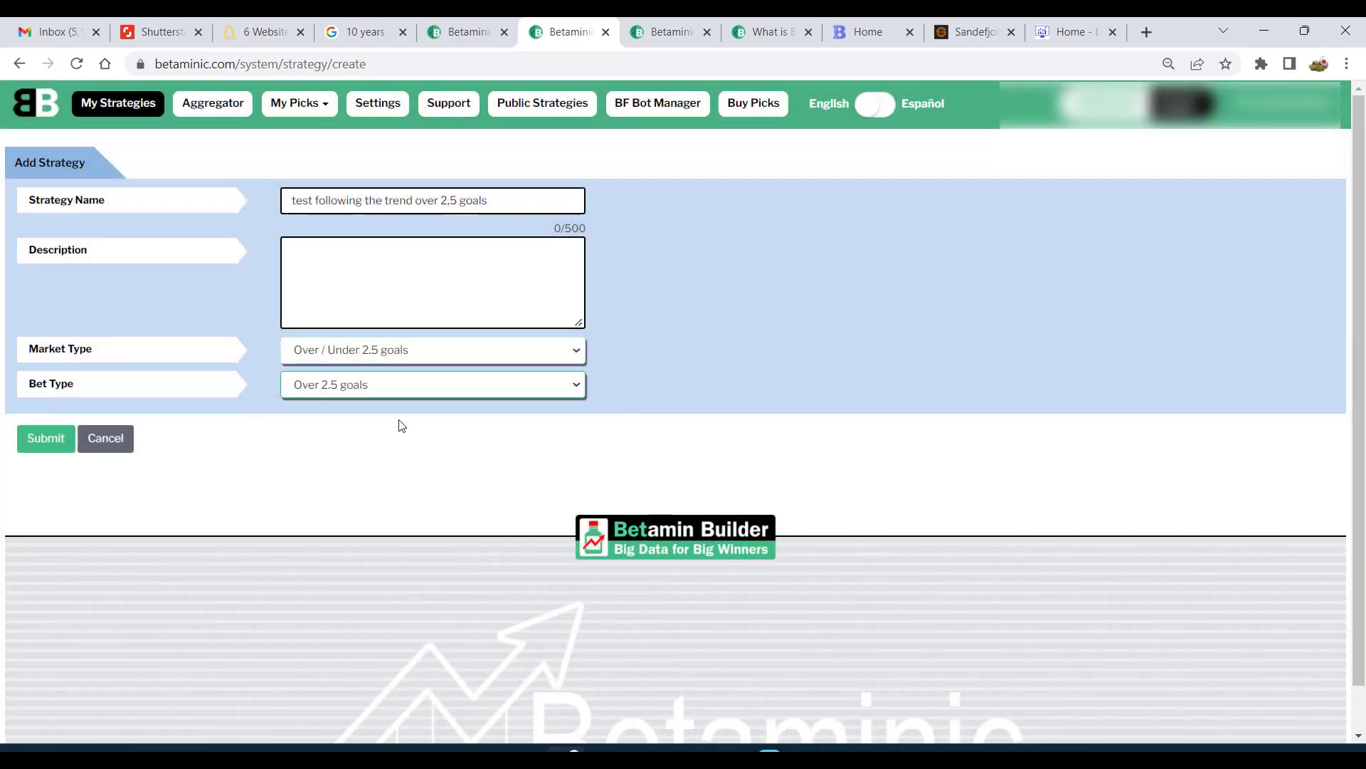
left_click(55, 445)
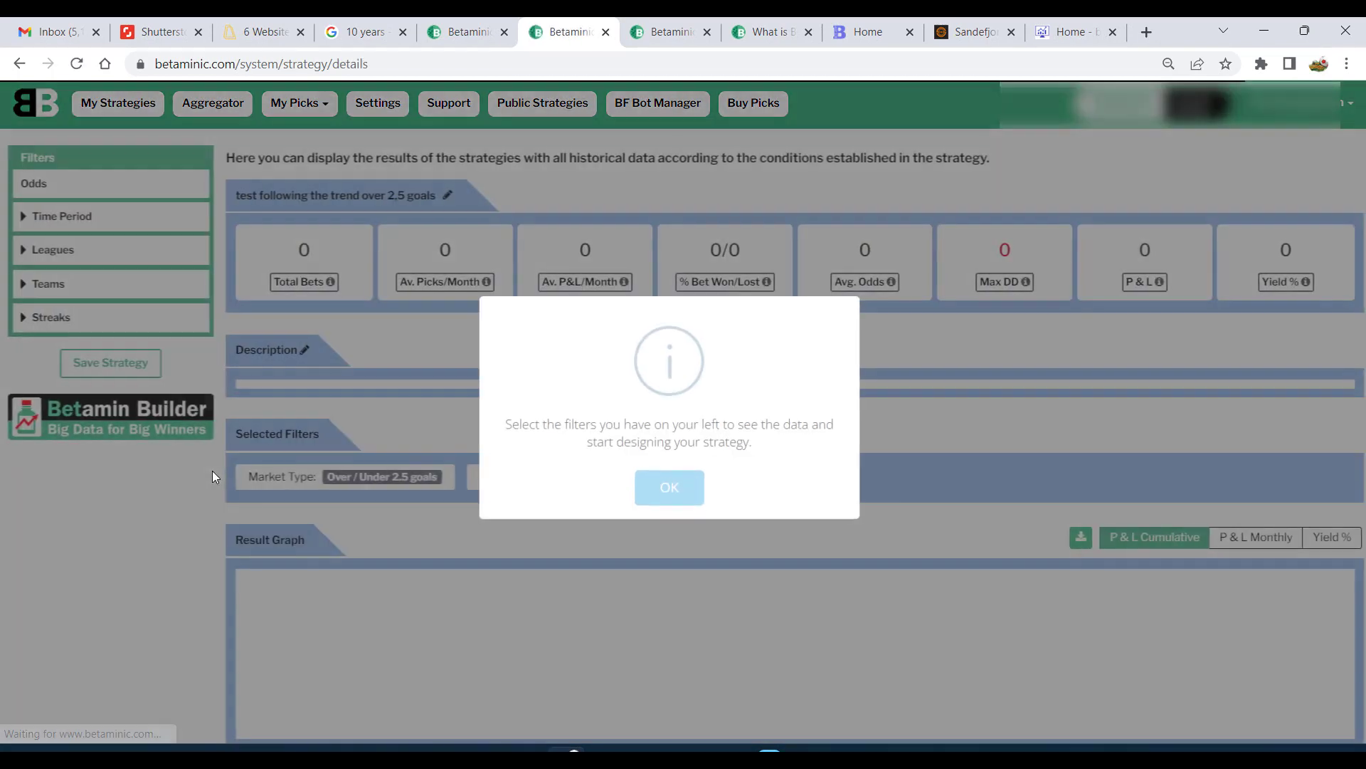
left_click(669, 488)
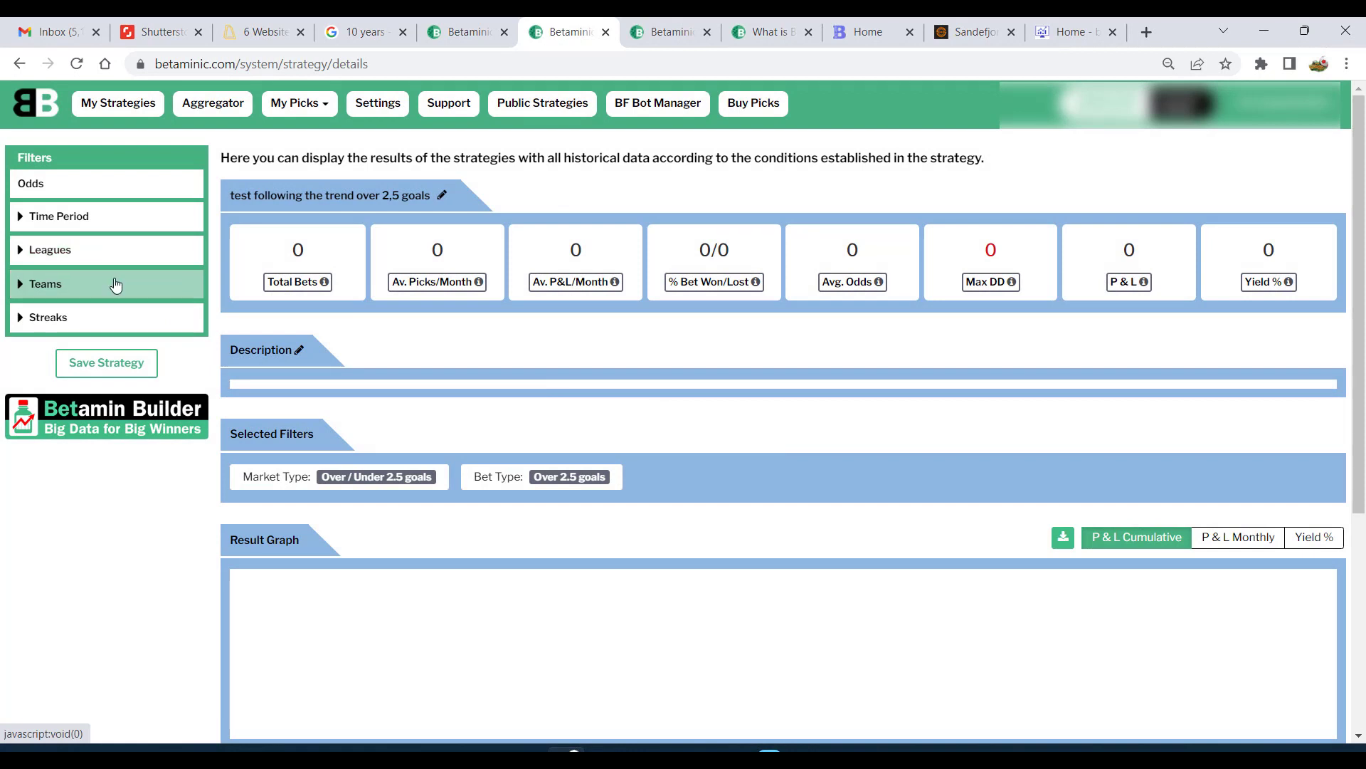
- Open the home team's Consecutive Over 2.5 streak filter and base it on games played overall (H+A)
left_click(115, 318)
scroll(119, 324, "down", 1)
scroll(119, 324, "down", 3)
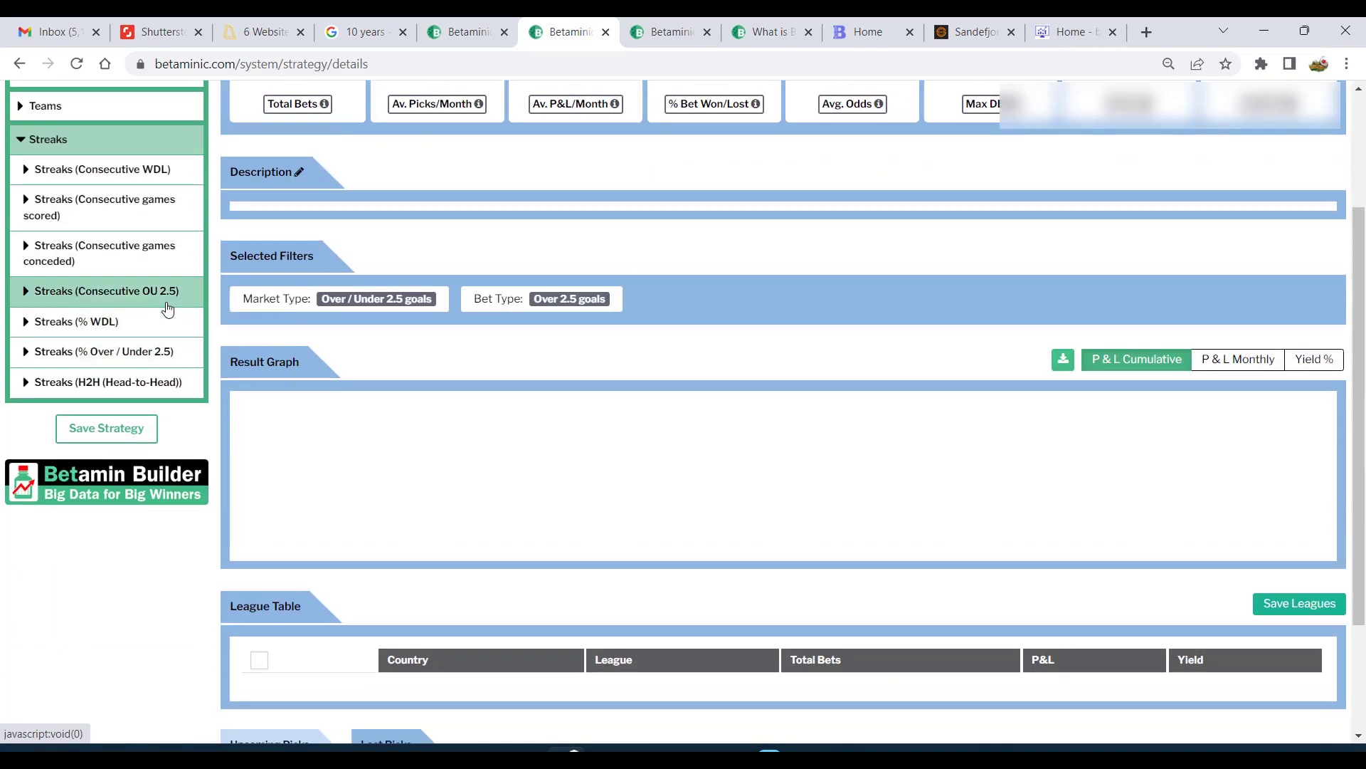
left_click(136, 292)
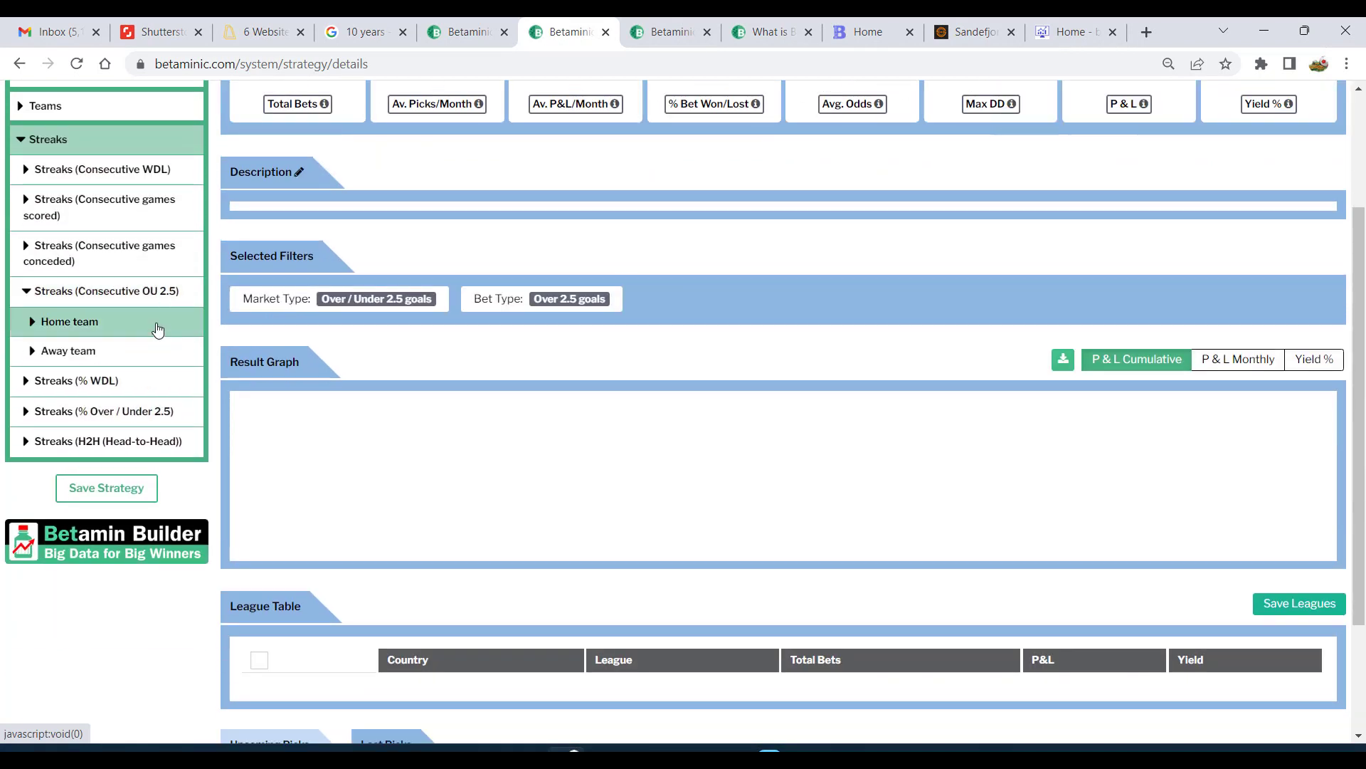
left_click(158, 328)
left_click(151, 362)
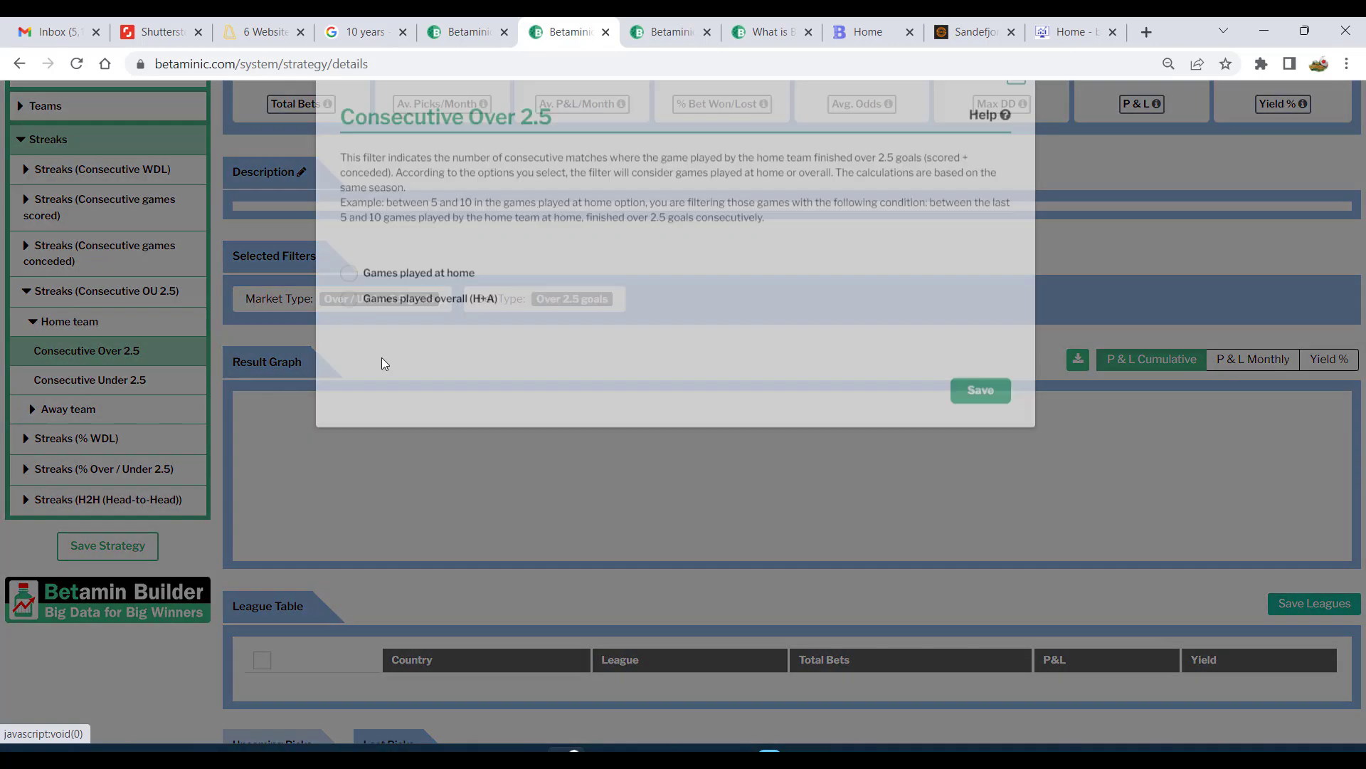
left_click(348, 350)
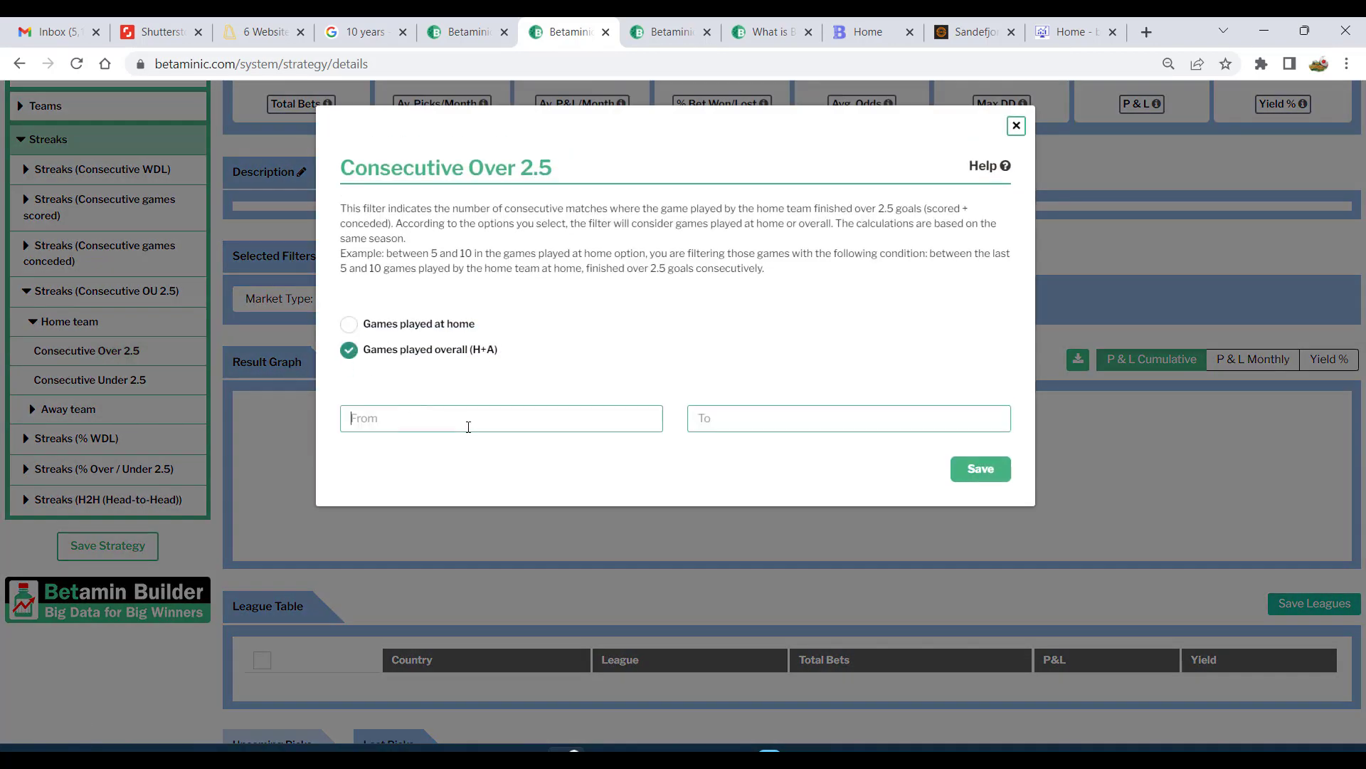
- Set the home team's Consecutive Over 2.5 range from 6 to 100 and save the filter
left_click(468, 427)
type("6")
left_click(719, 418)
type("100")
left_click(396, 427)
left_click_drag(725, 419, 668, 427)
left_click(980, 468)
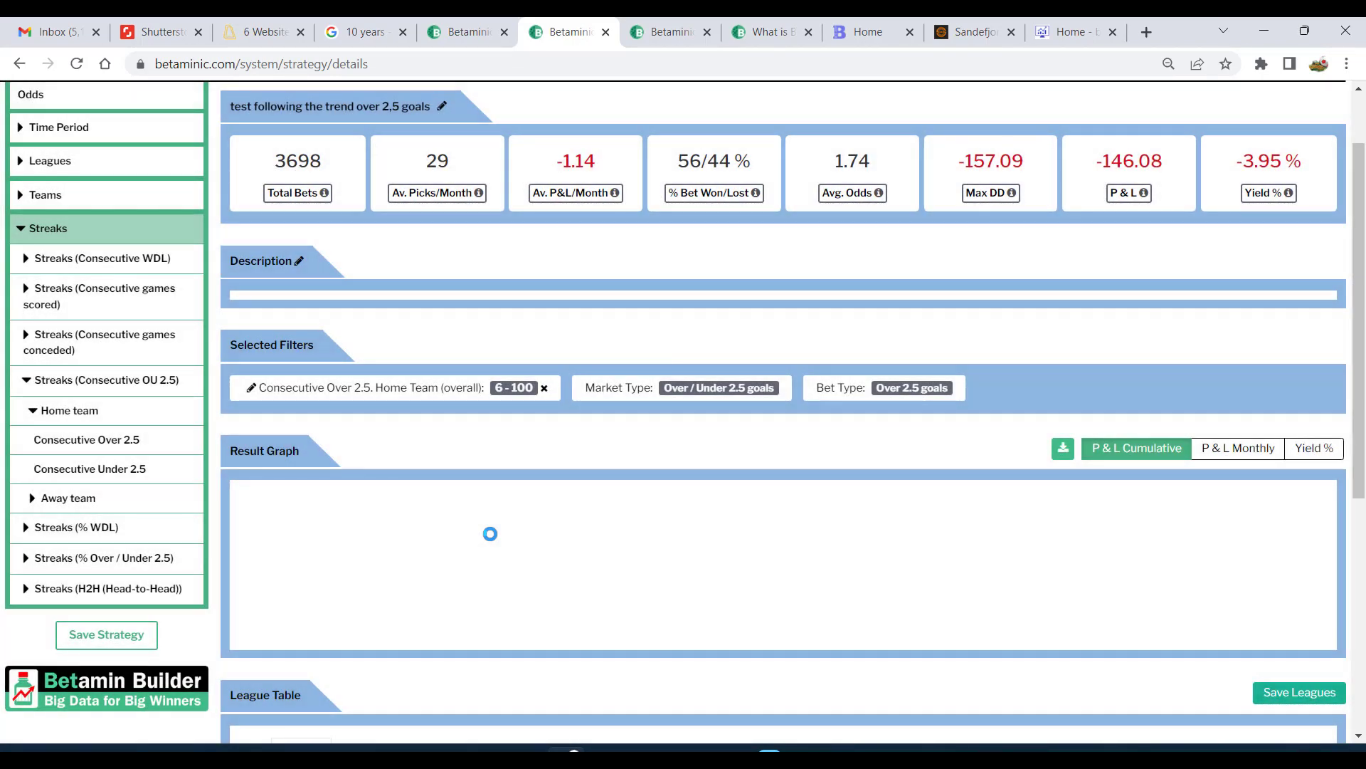
- Examine the strategy's total bets, P & L and yield with the home team streak filter applied
scroll(491, 534, "up", 1)
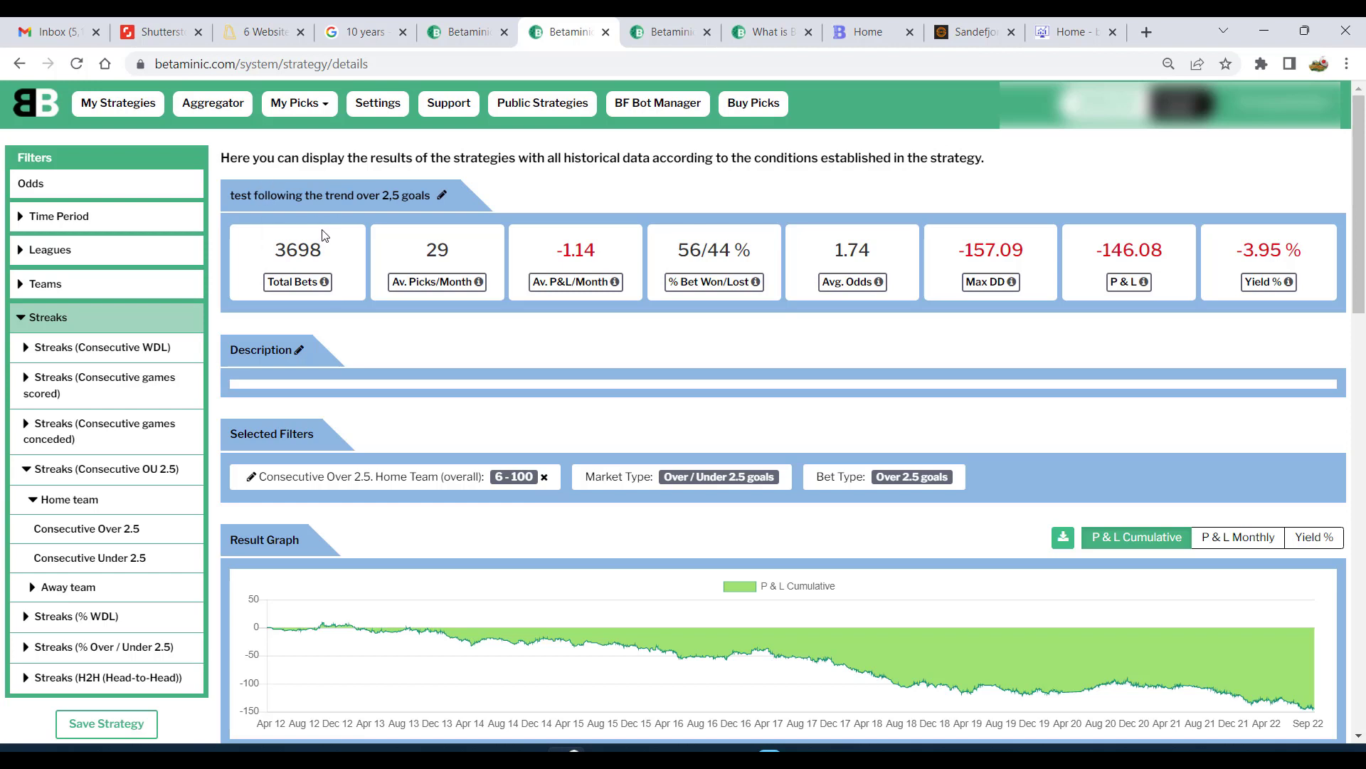
left_click_drag(327, 261, 271, 266)
left_click(425, 370)
left_click_drag(1174, 261, 1073, 261)
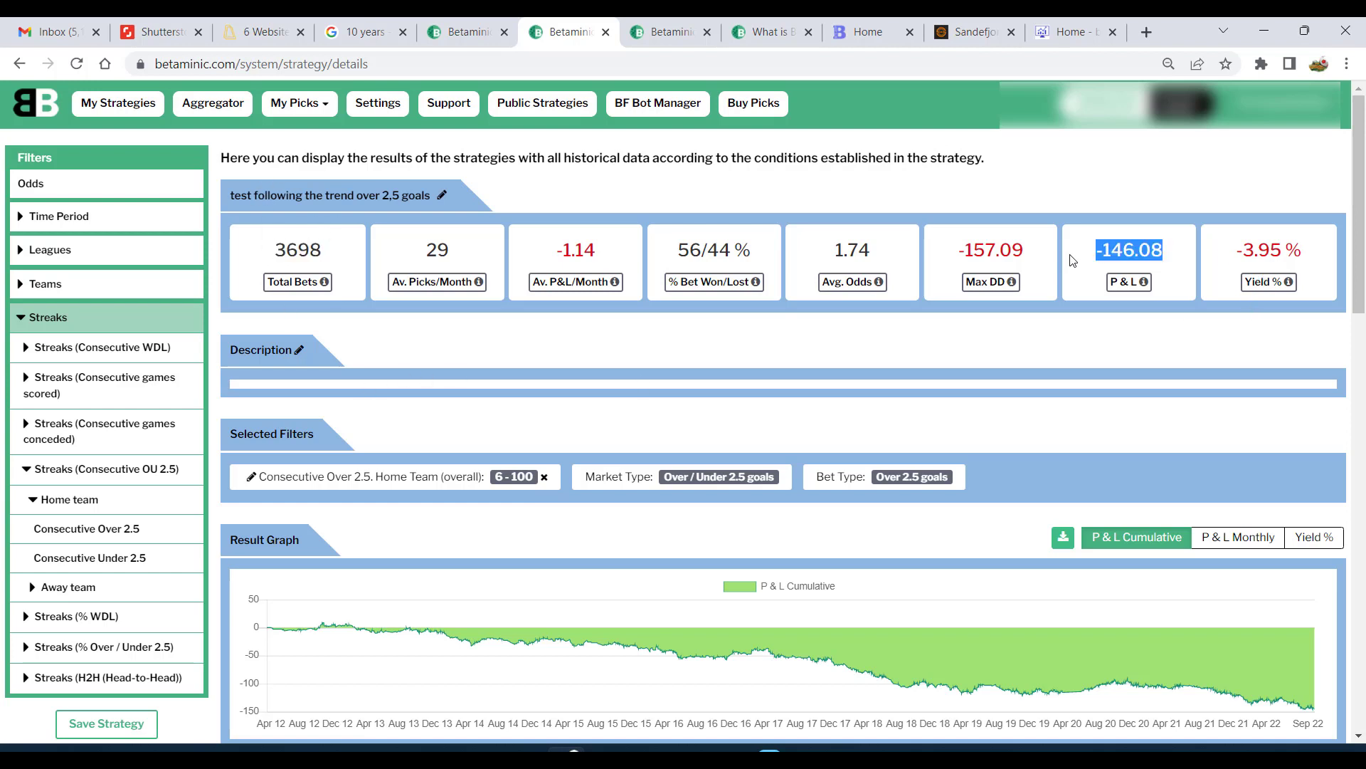
left_click_drag(1320, 256, 1227, 255)
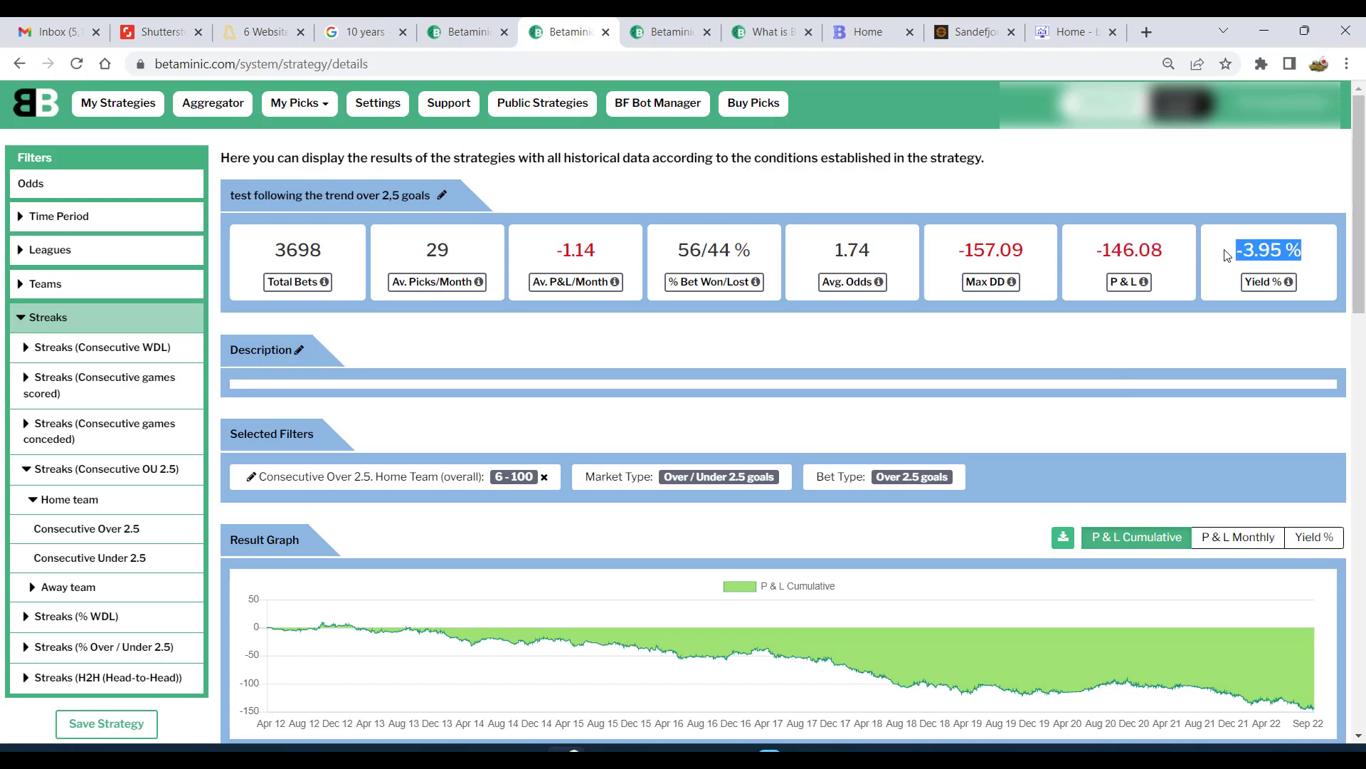
left_click(1173, 380)
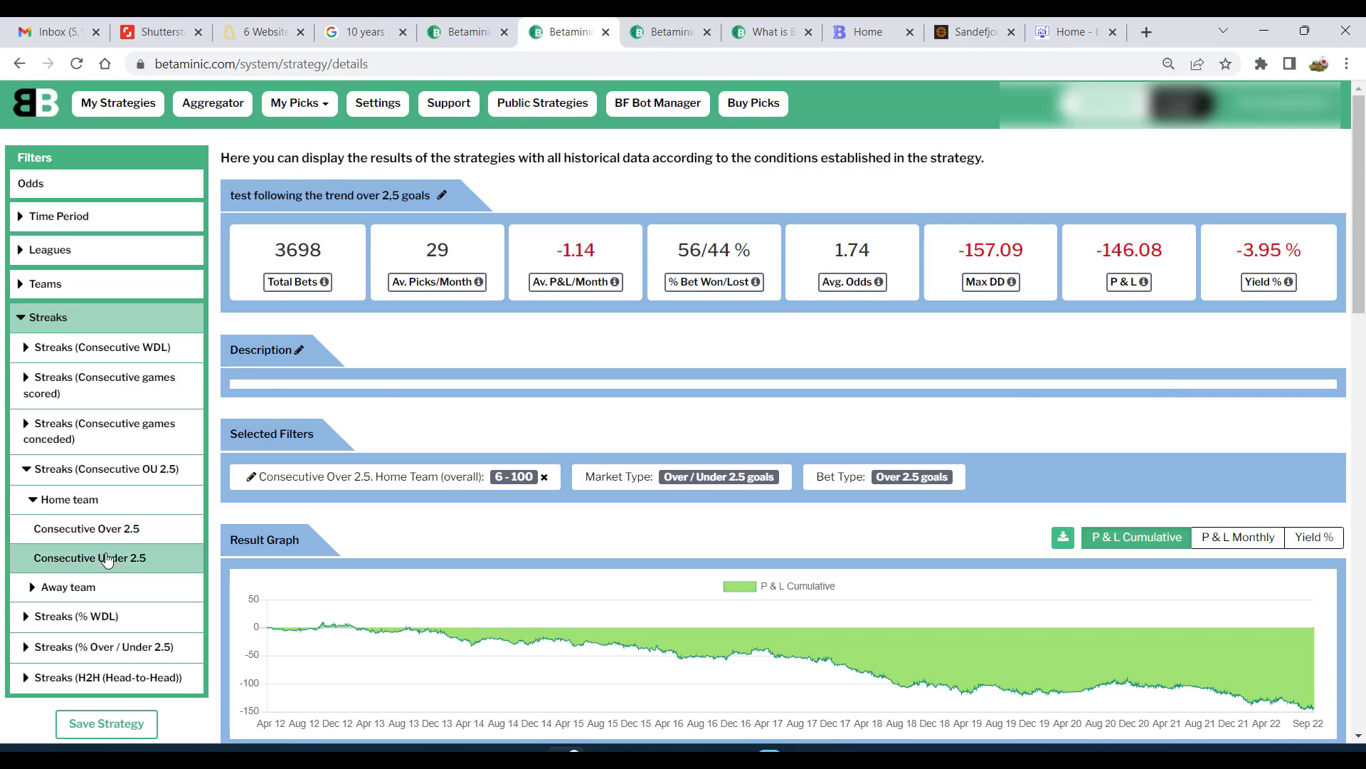
- Open the away team's Consecutive Over 2.5 streak filter and base it on games played overall (H+A)
left_click(123, 586)
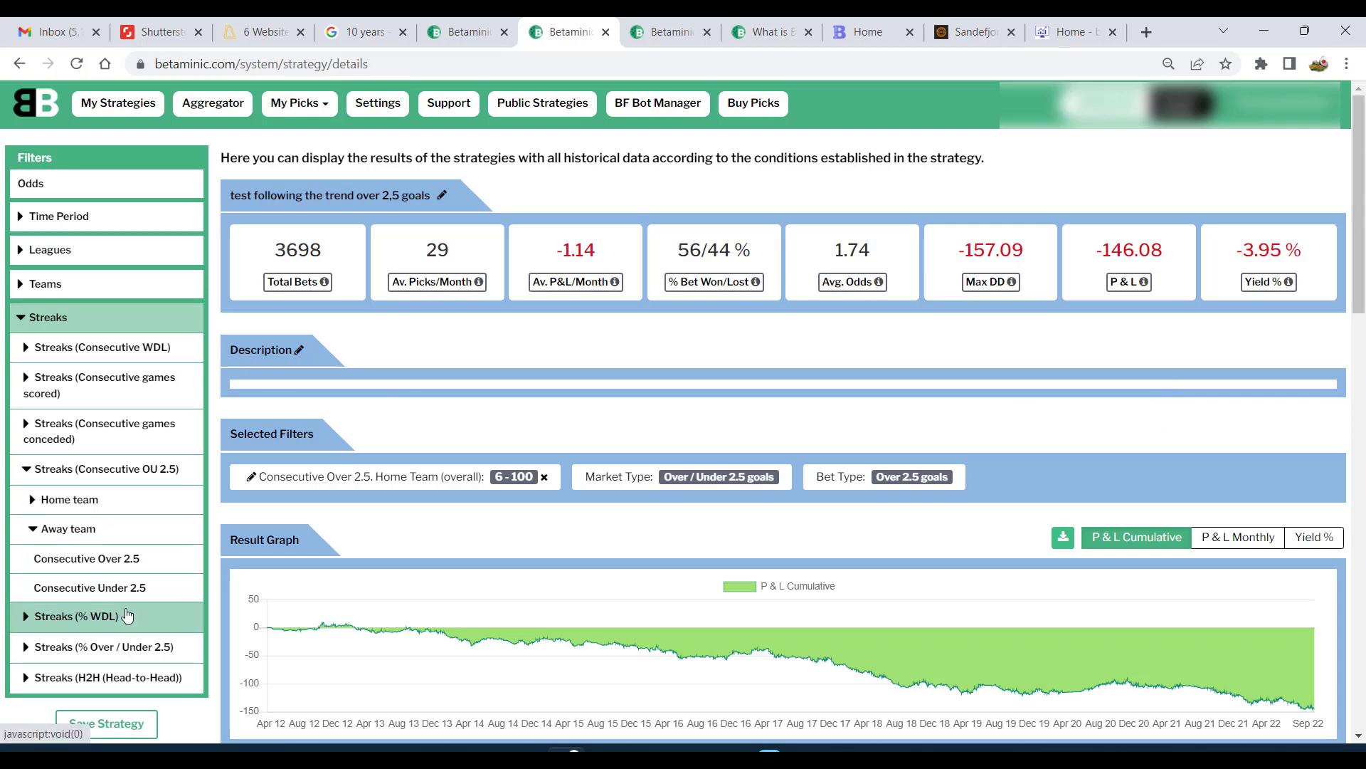
left_click(122, 558)
left_click(366, 349)
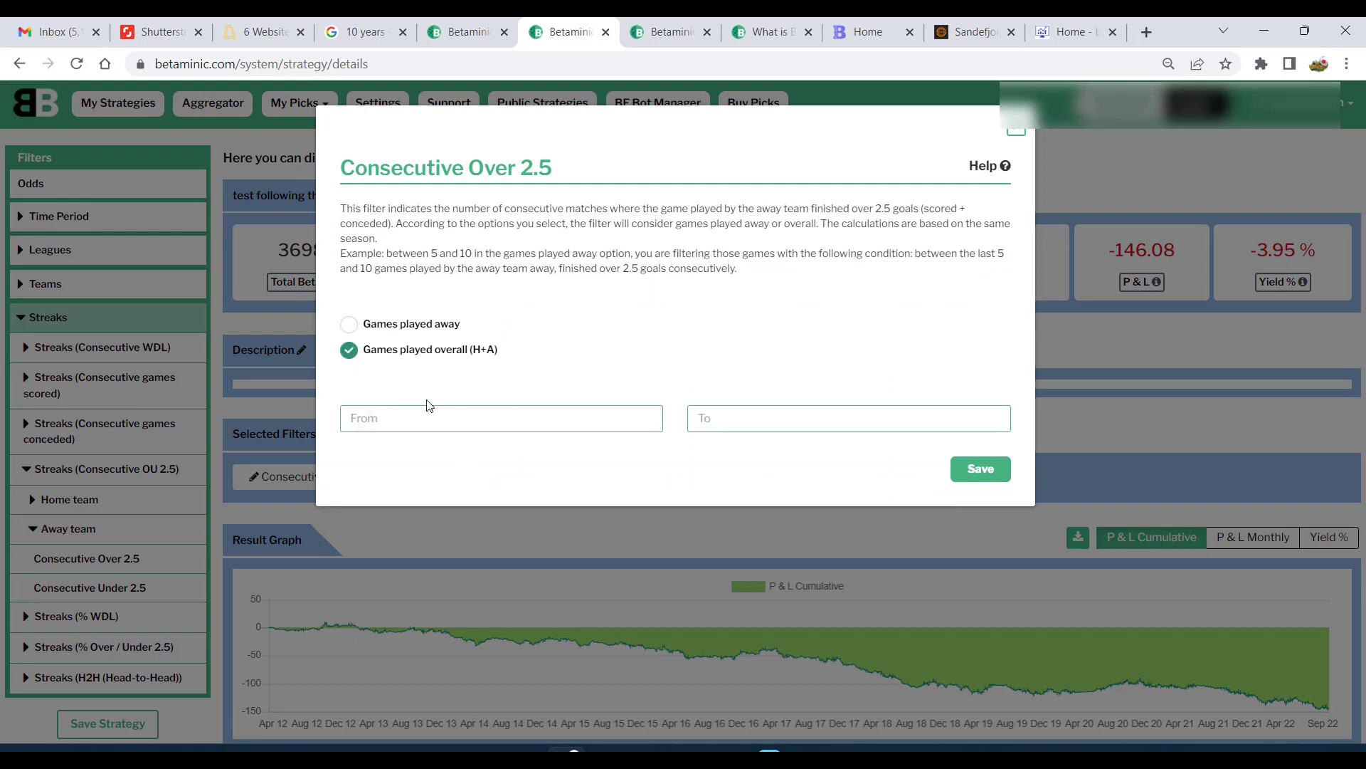
- Set the away team's Consecutive Over 2.5 range from 6 to 100 and save the filter
left_click(436, 419)
type("6")
left_click(744, 415)
type("100")
left_click(463, 416)
left_click_drag(370, 430, 352, 427)
left_click(982, 469)
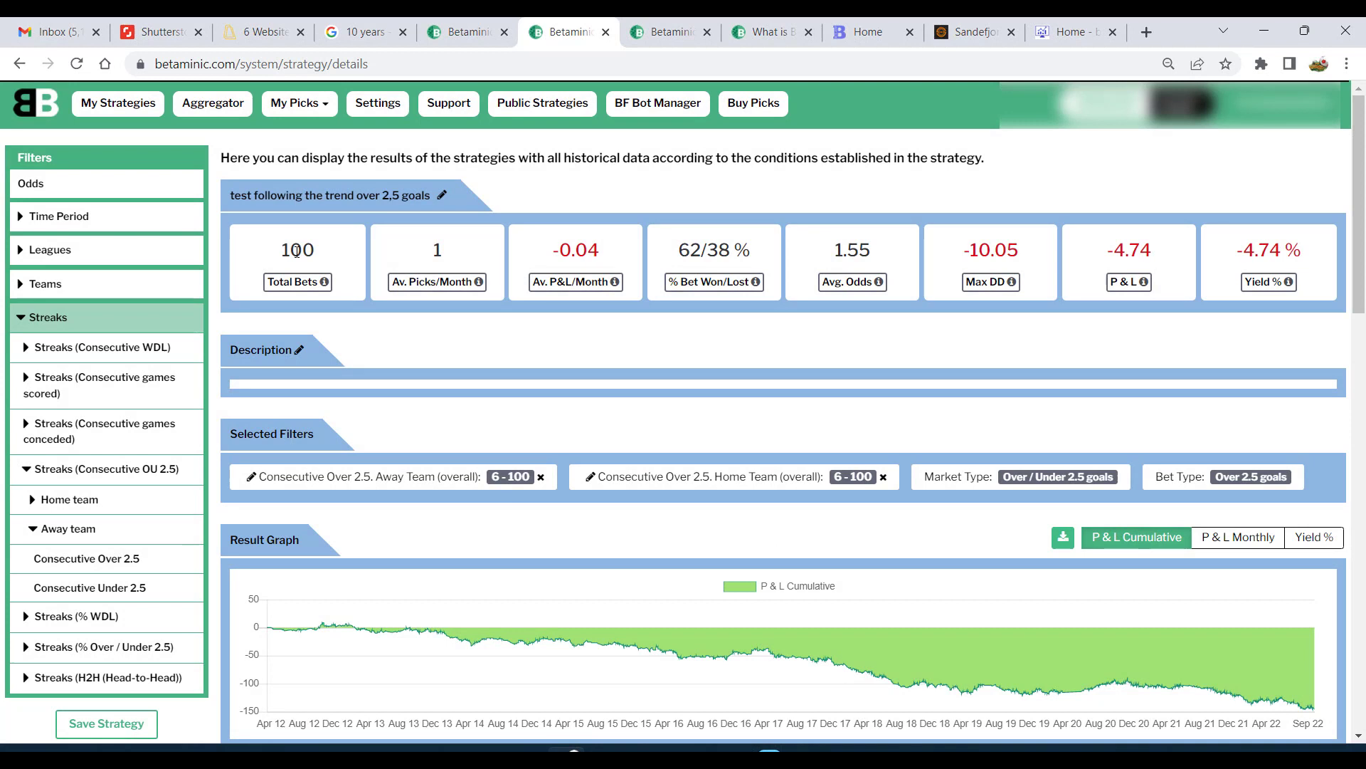
- Examine the strategy's total bets, P & L and yield with both teams' over 2.5 streak filters applied
double_click(296, 250)
left_click(490, 390)
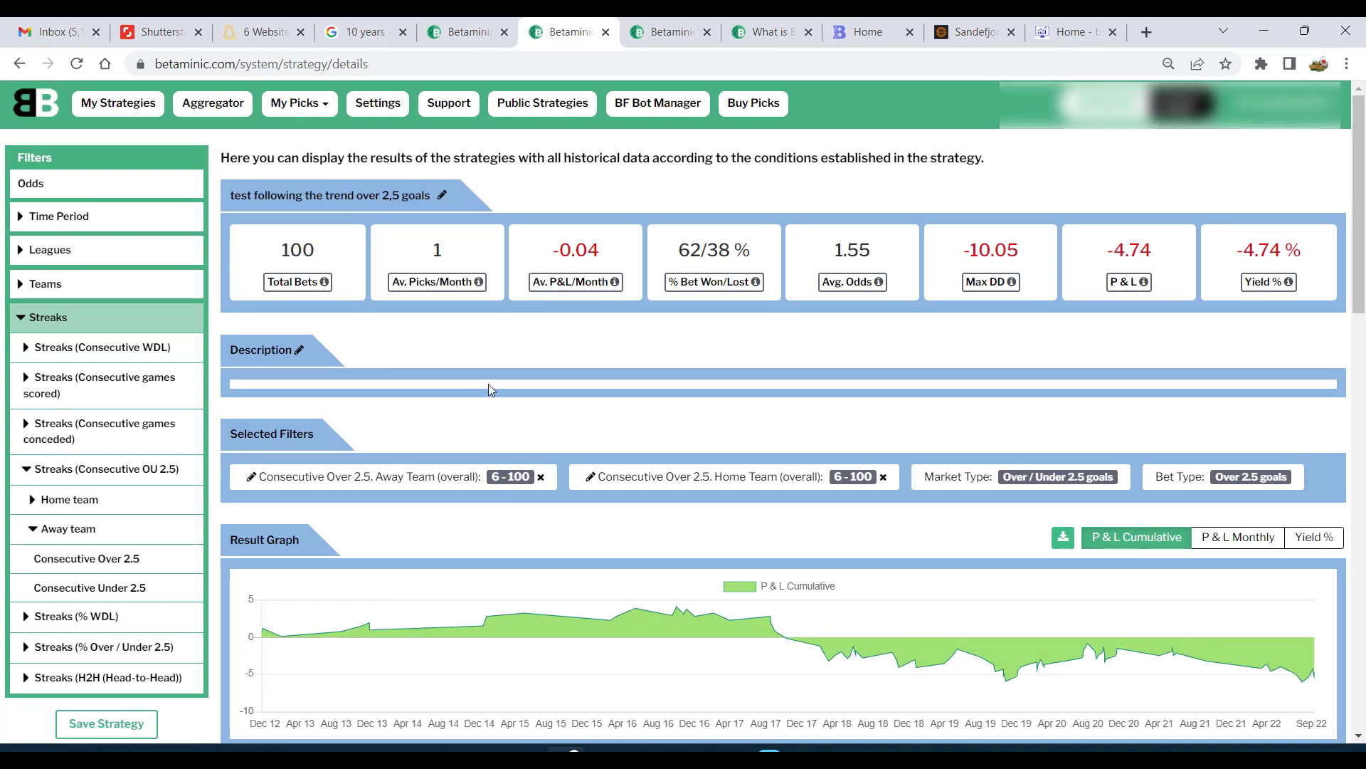
left_click_drag(1160, 263, 1079, 255)
left_click(1168, 266)
left_click_drag(1328, 278, 1255, 266)
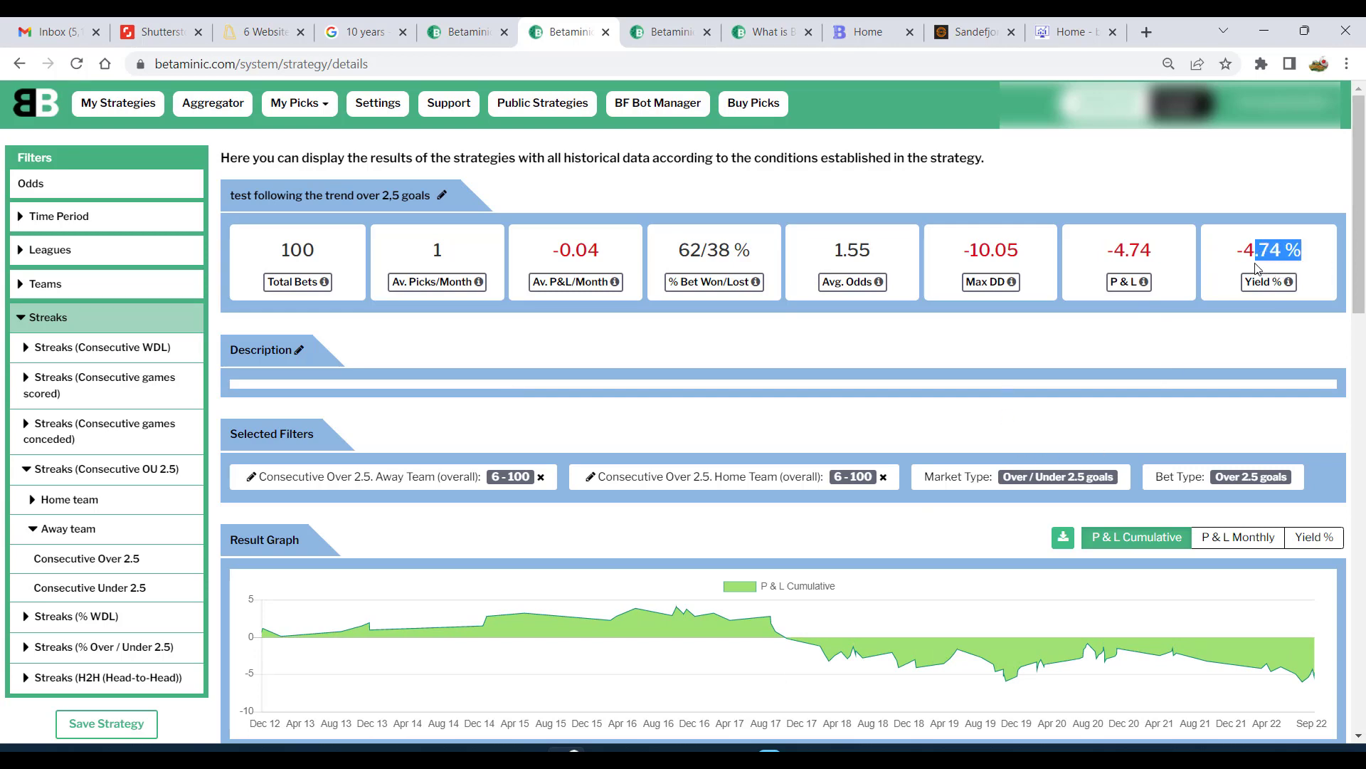
- Review the recent Sandefjord and Sarpsborg 08 results on Soccerway, and return to check the strategy's away team streak filter
left_click(961, 28)
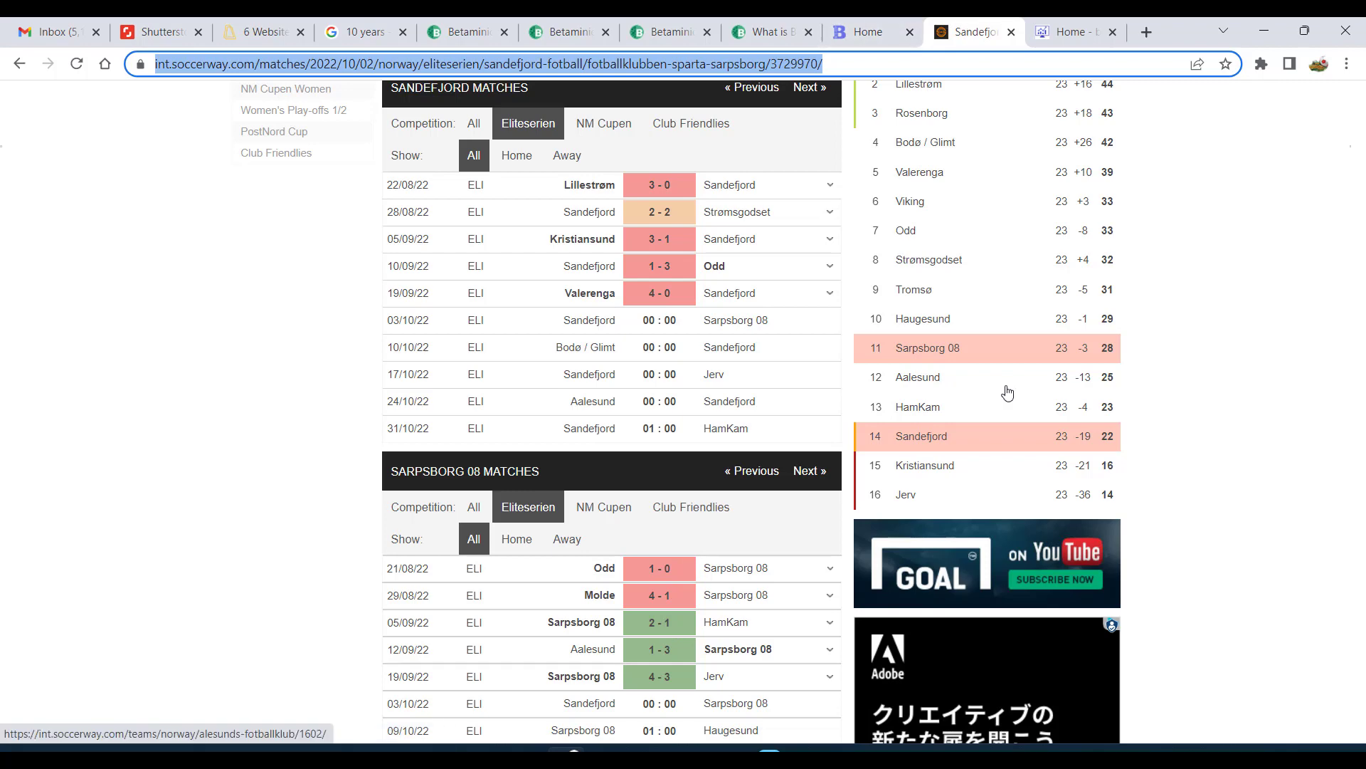
left_click(569, 32)
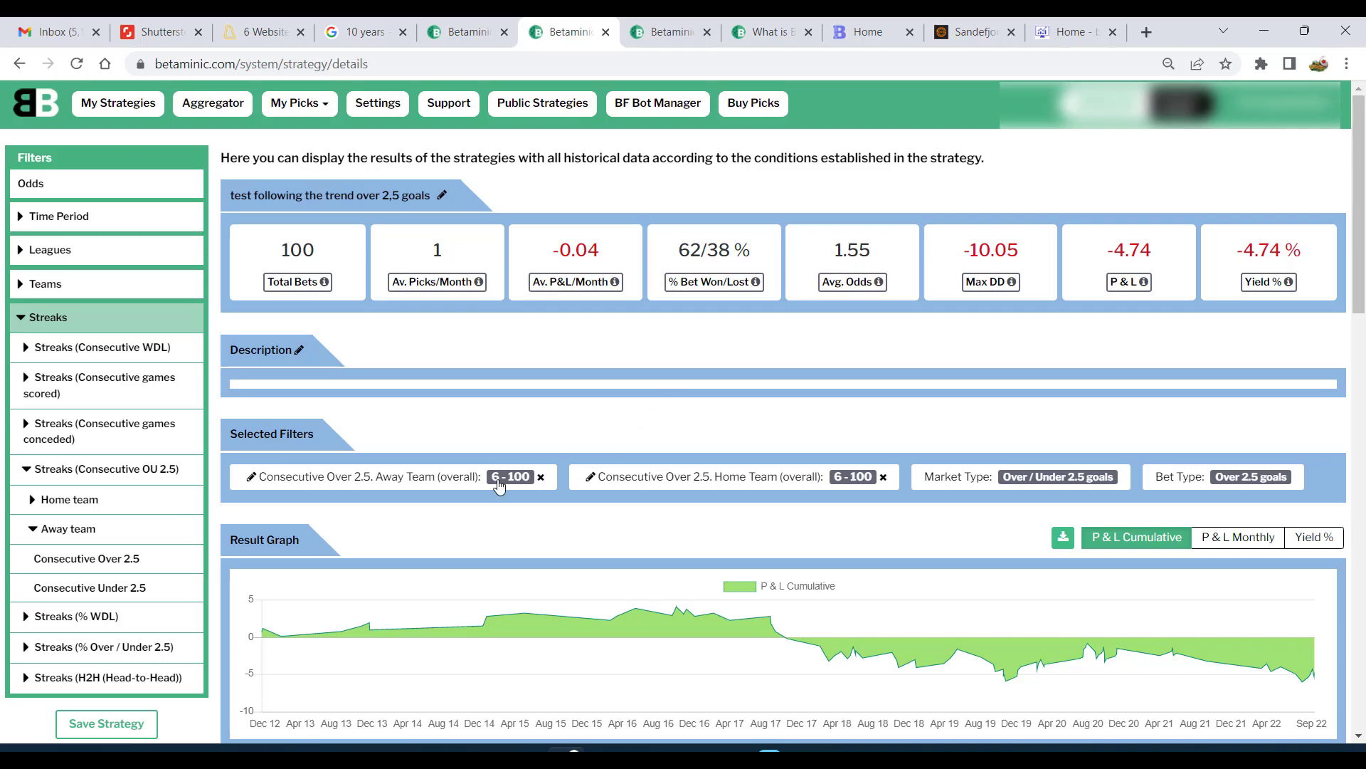
left_click(432, 478)
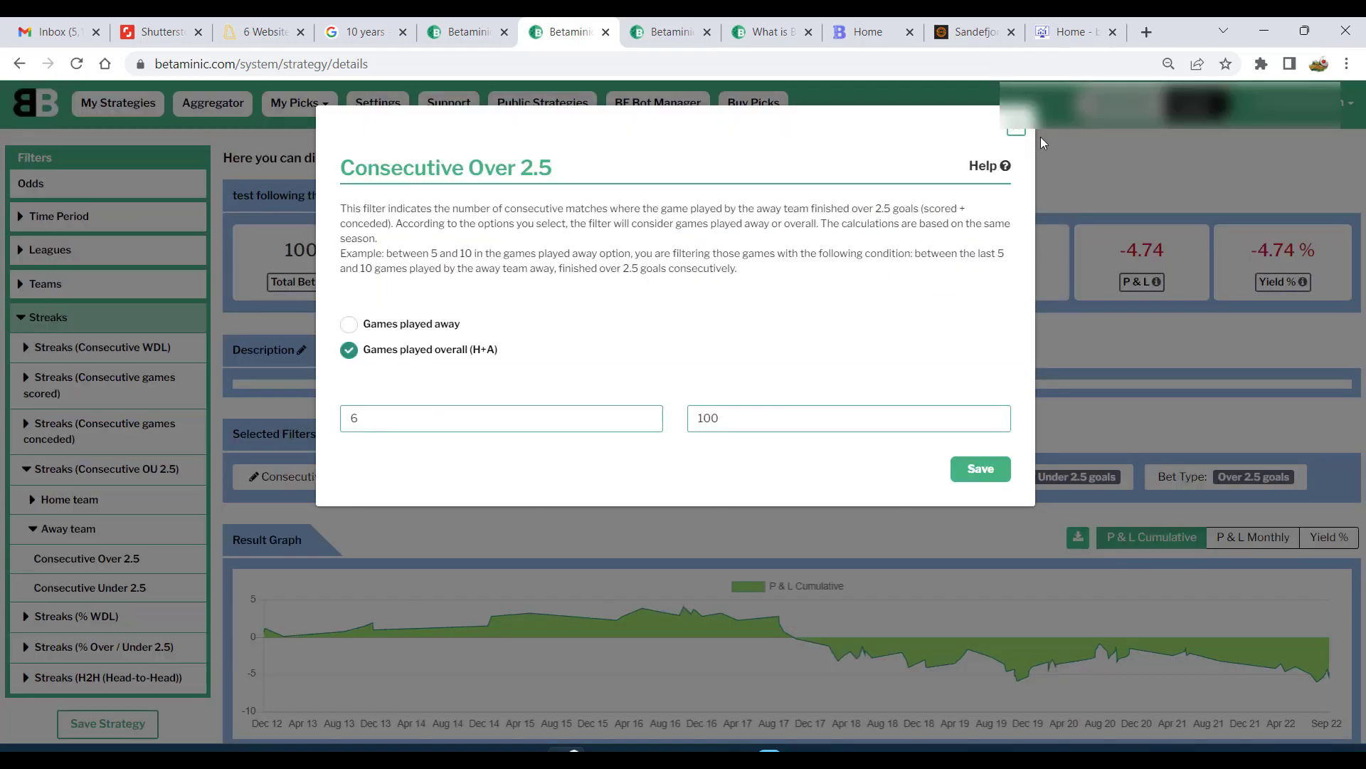
left_click(1016, 135)
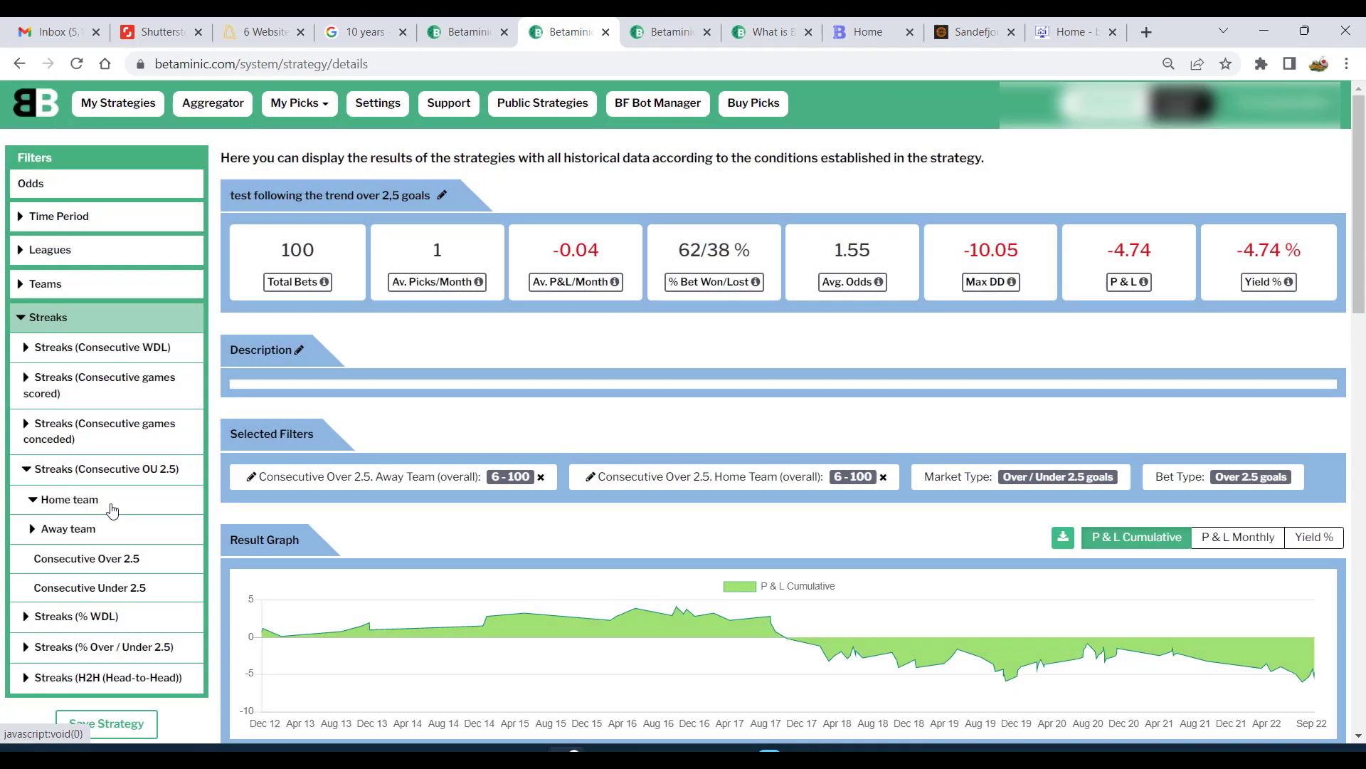
- Add a home team Consecutive Under 2.5 filter for games played overall (H+A), ranging from 6 to 100
left_click(70, 499)
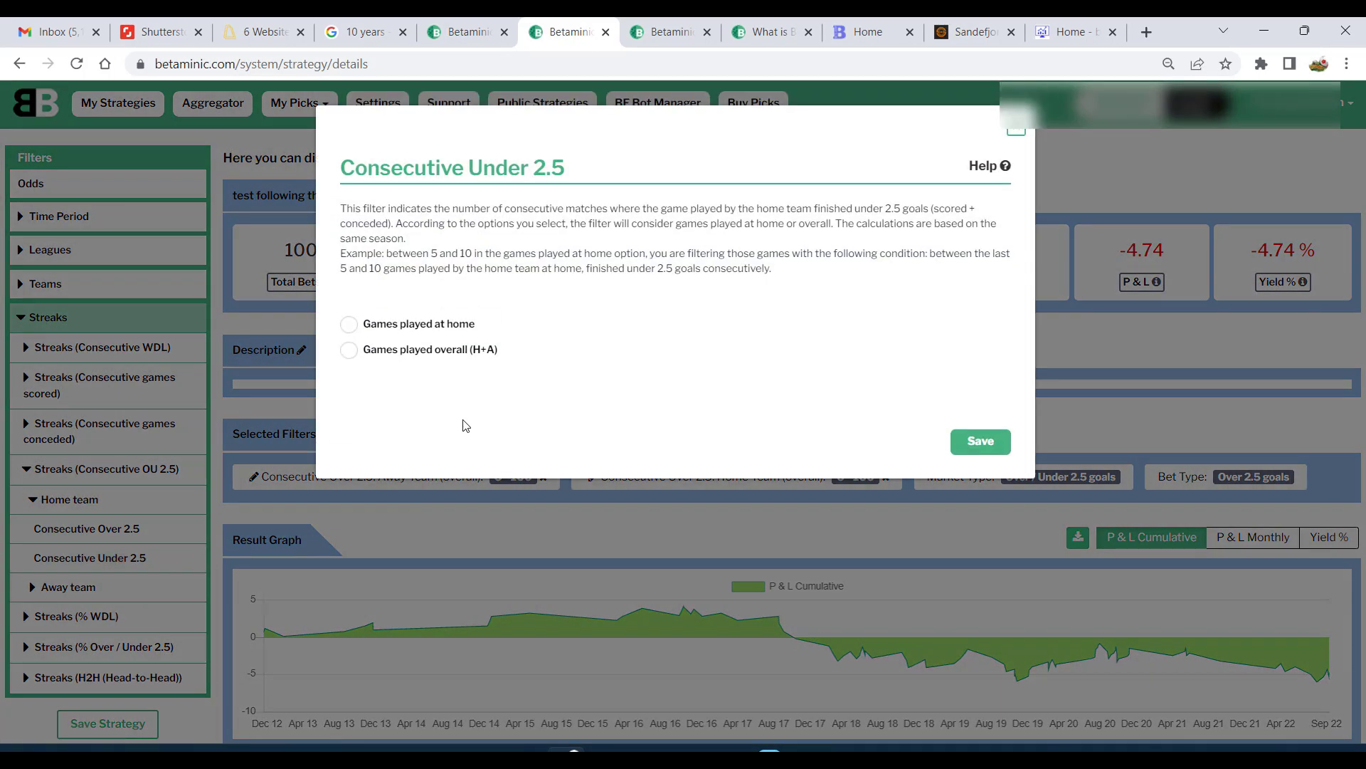
left_click(349, 349)
left_click(720, 417)
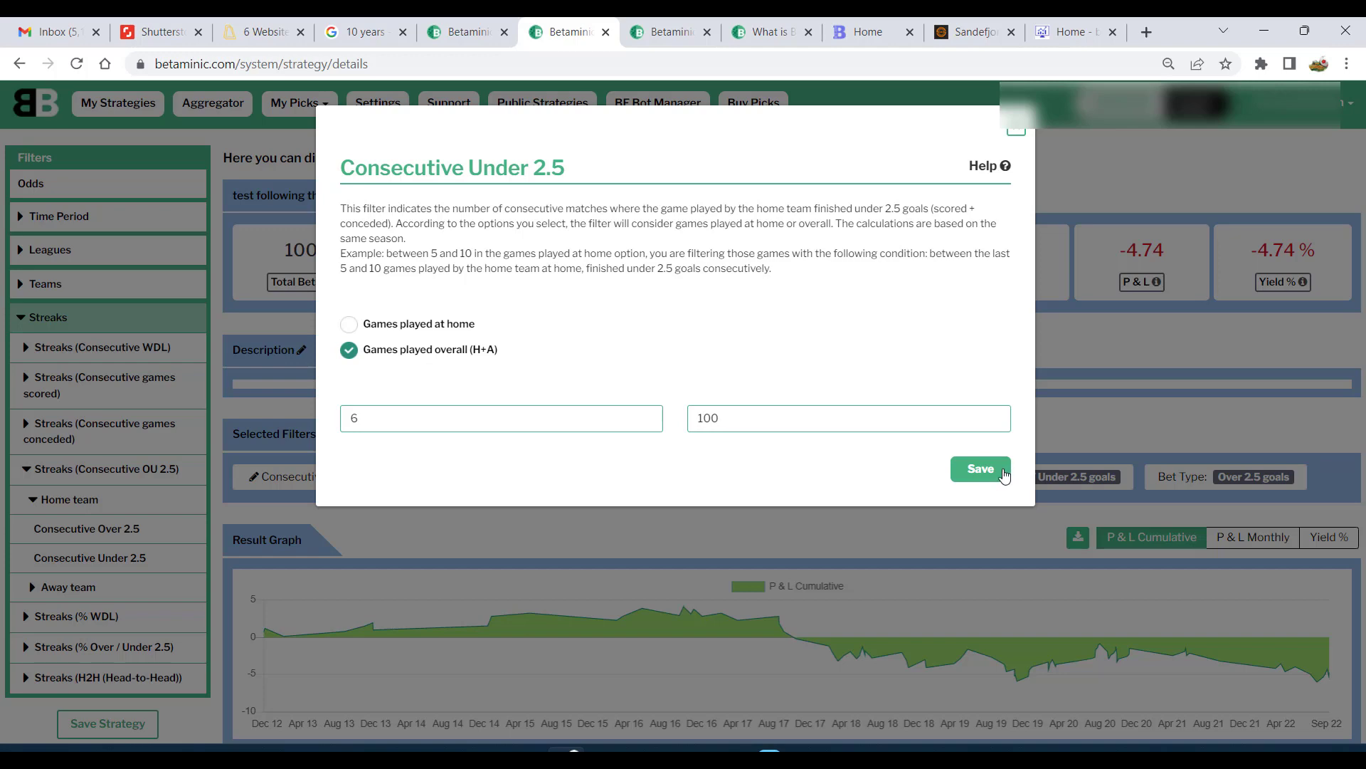
left_click(980, 470)
- Add an away team Consecutive Under 2.5 filter for games played overall (H+A), ranging from 6 to 100
left_click(647, 485)
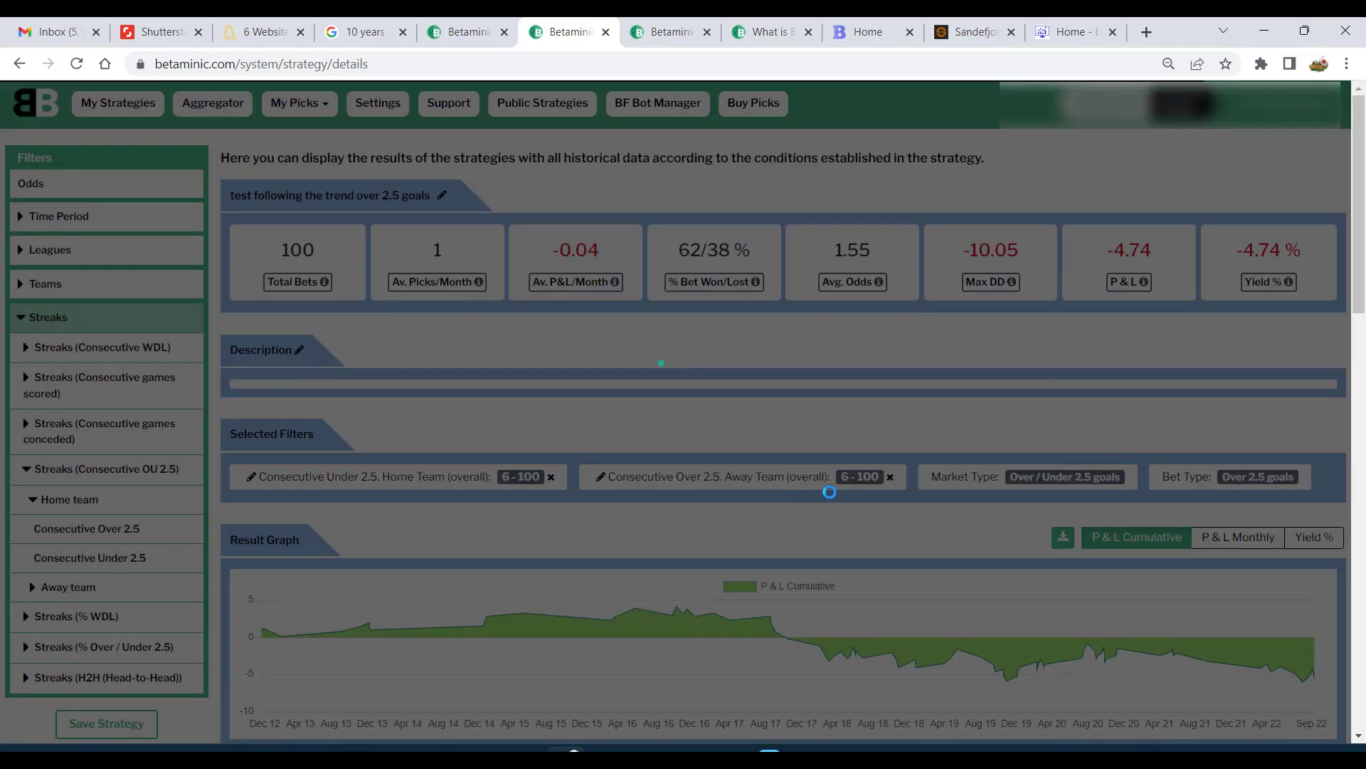
type("6 - ")
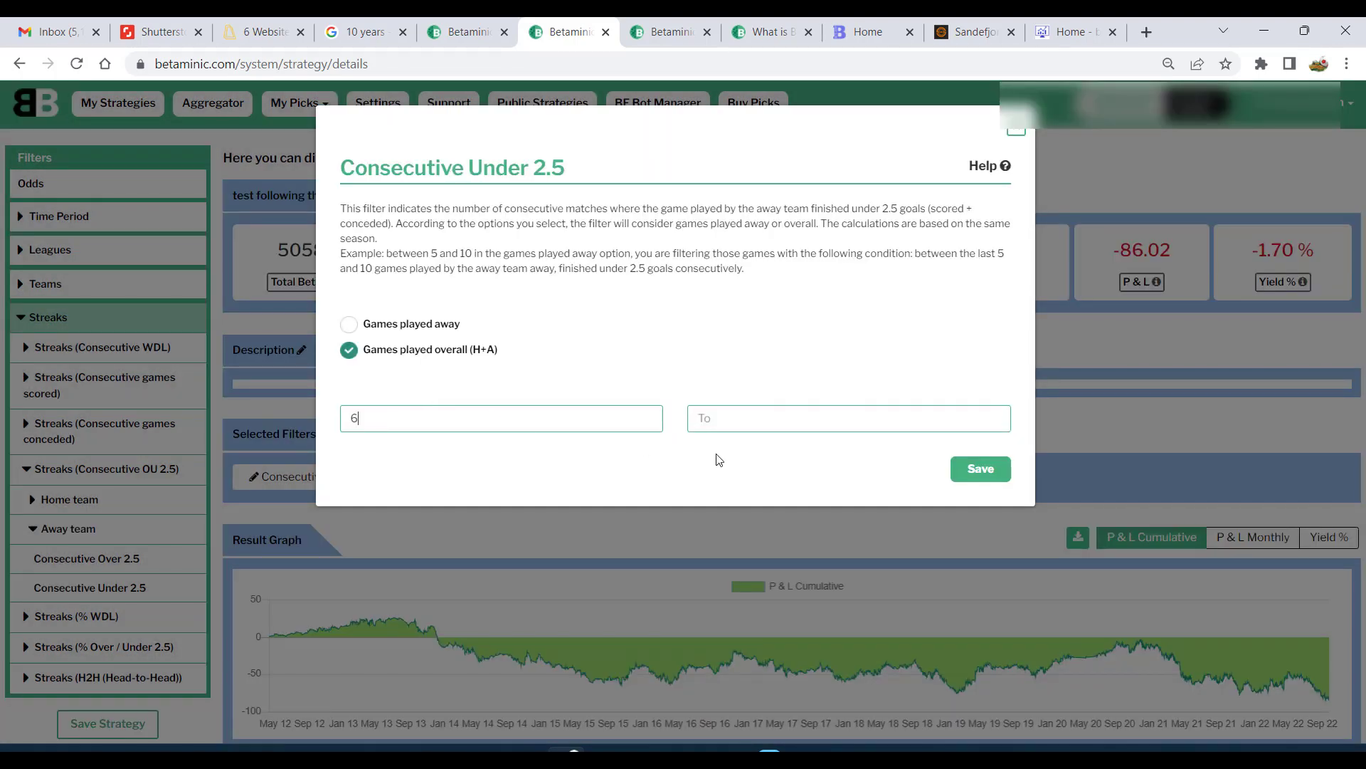
type("100")
left_click(964, 468)
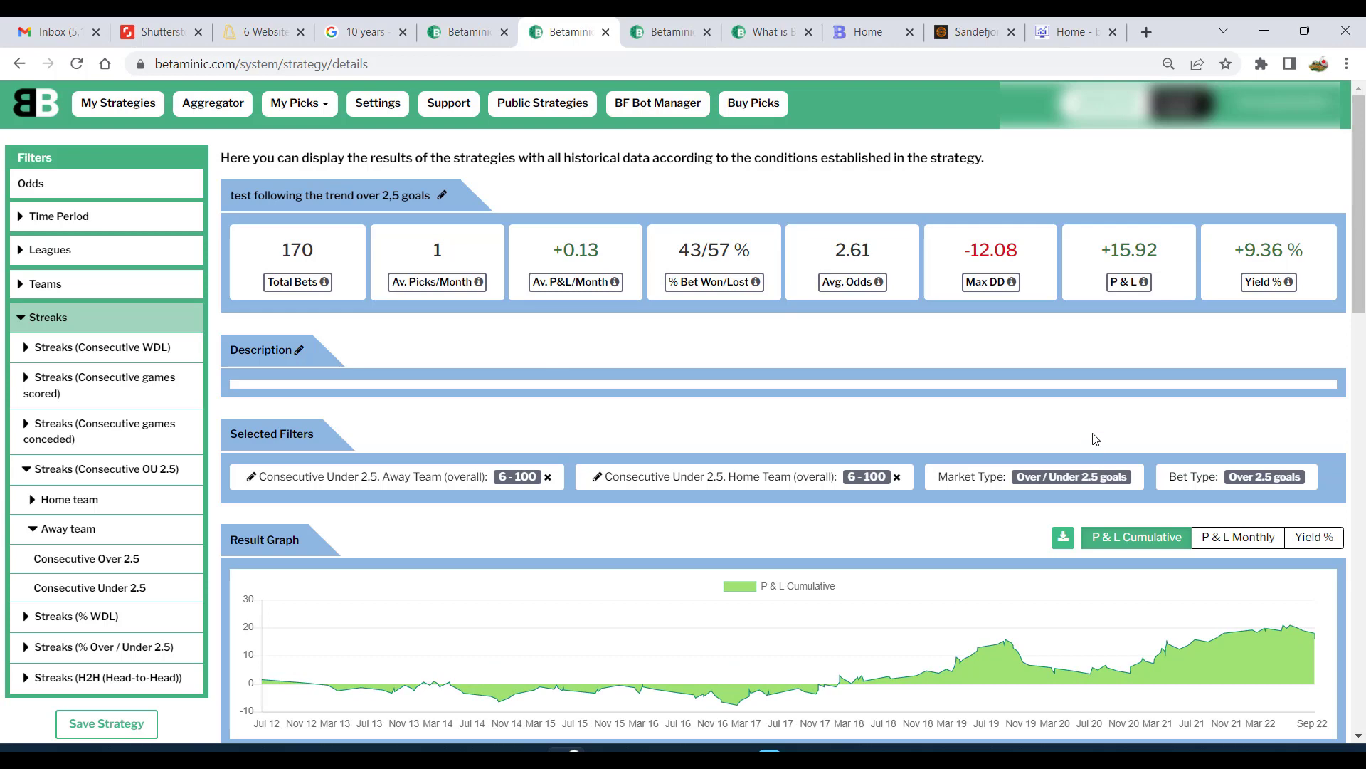
- Revisit the Soccerway match page, and check the average picks per month of the strategy "test overs following the trend"
left_click(961, 22)
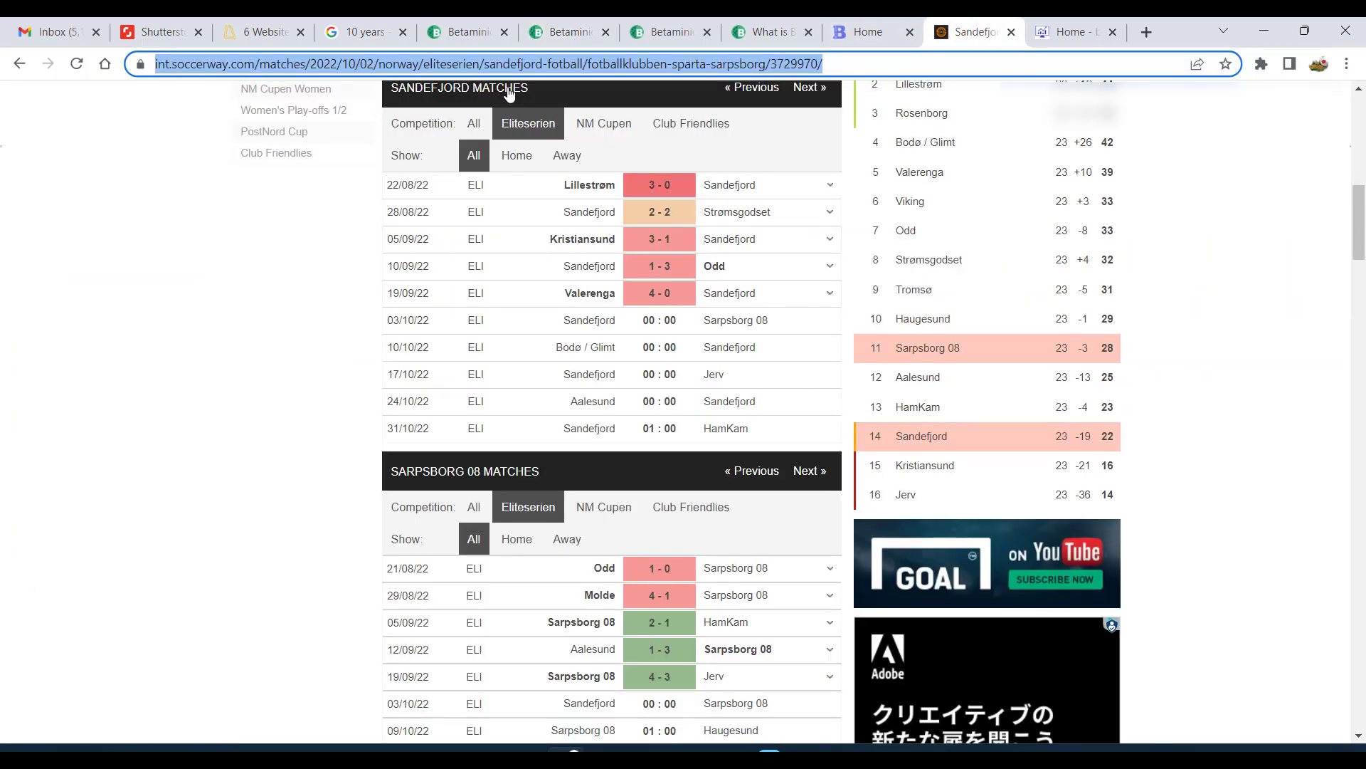
left_click(466, 21)
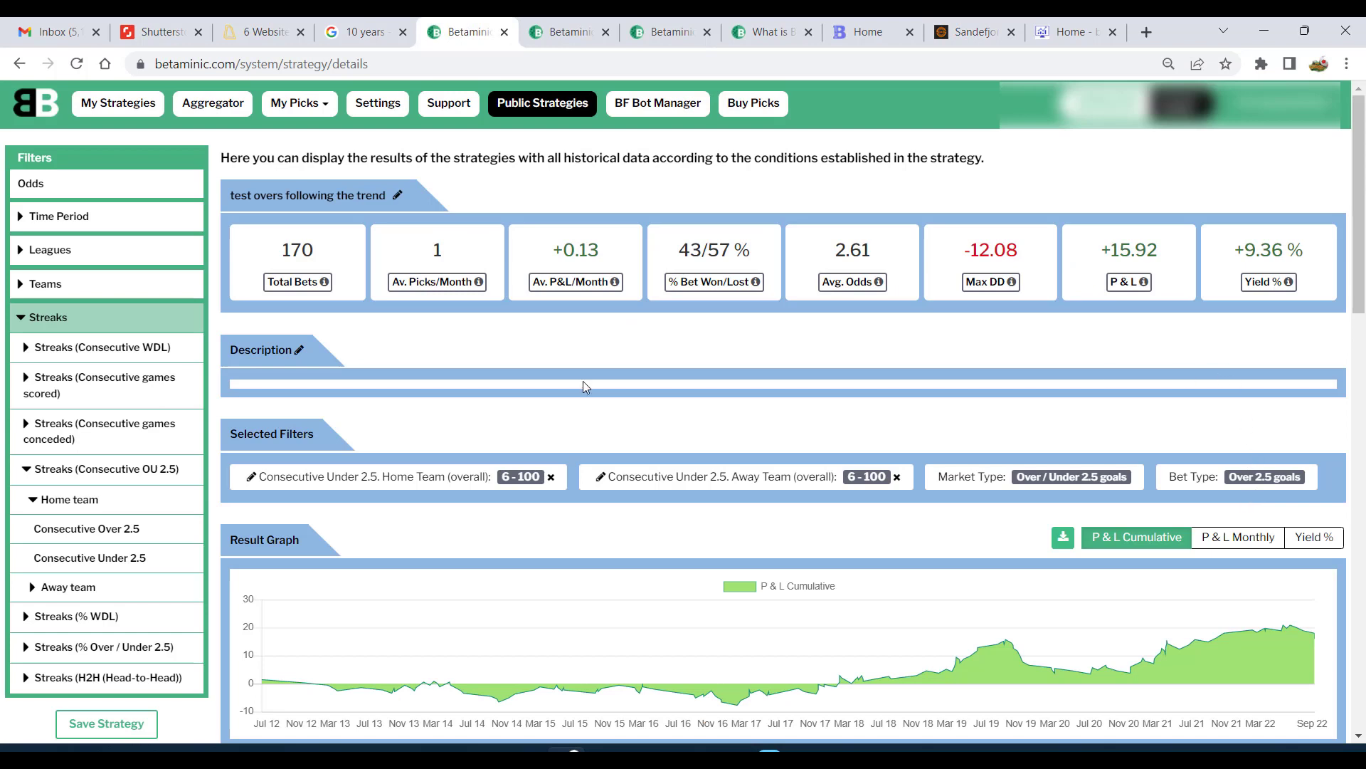
double_click(438, 250)
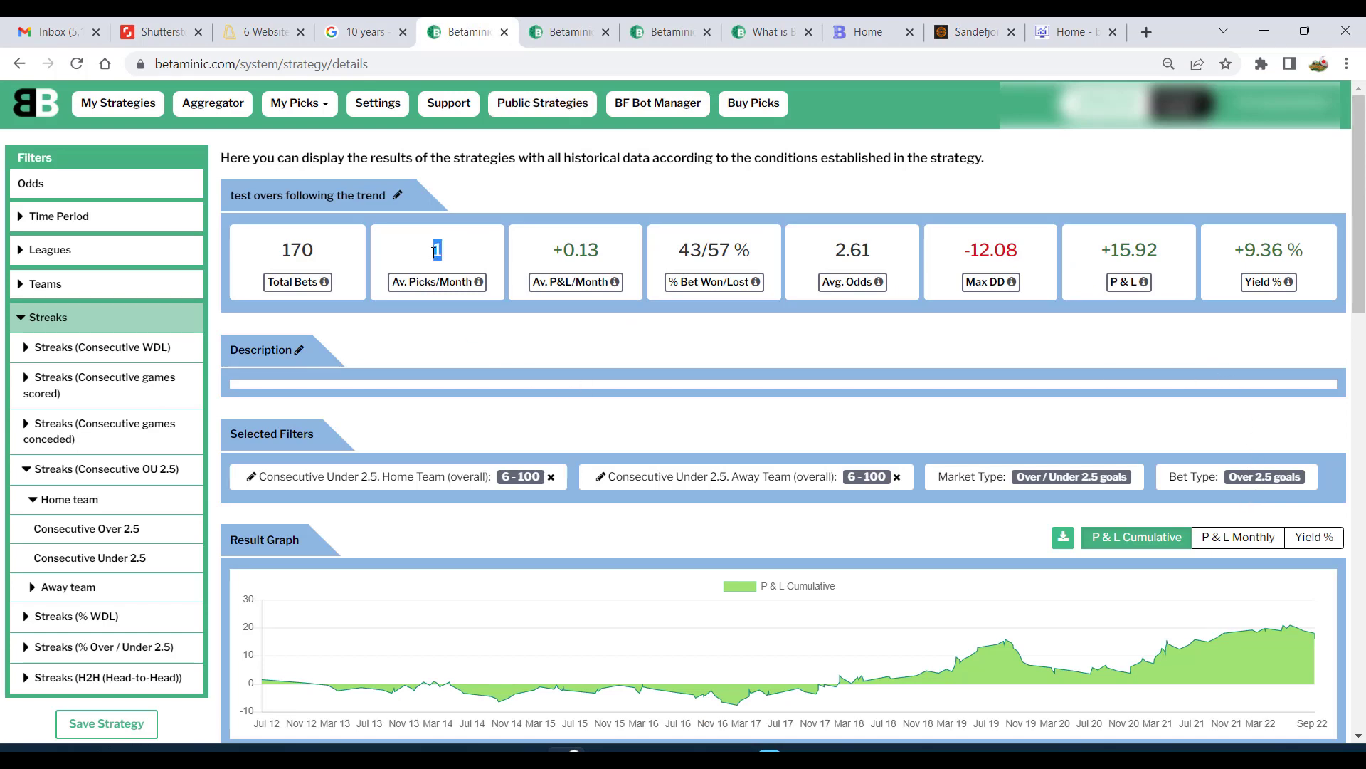
left_click(446, 363)
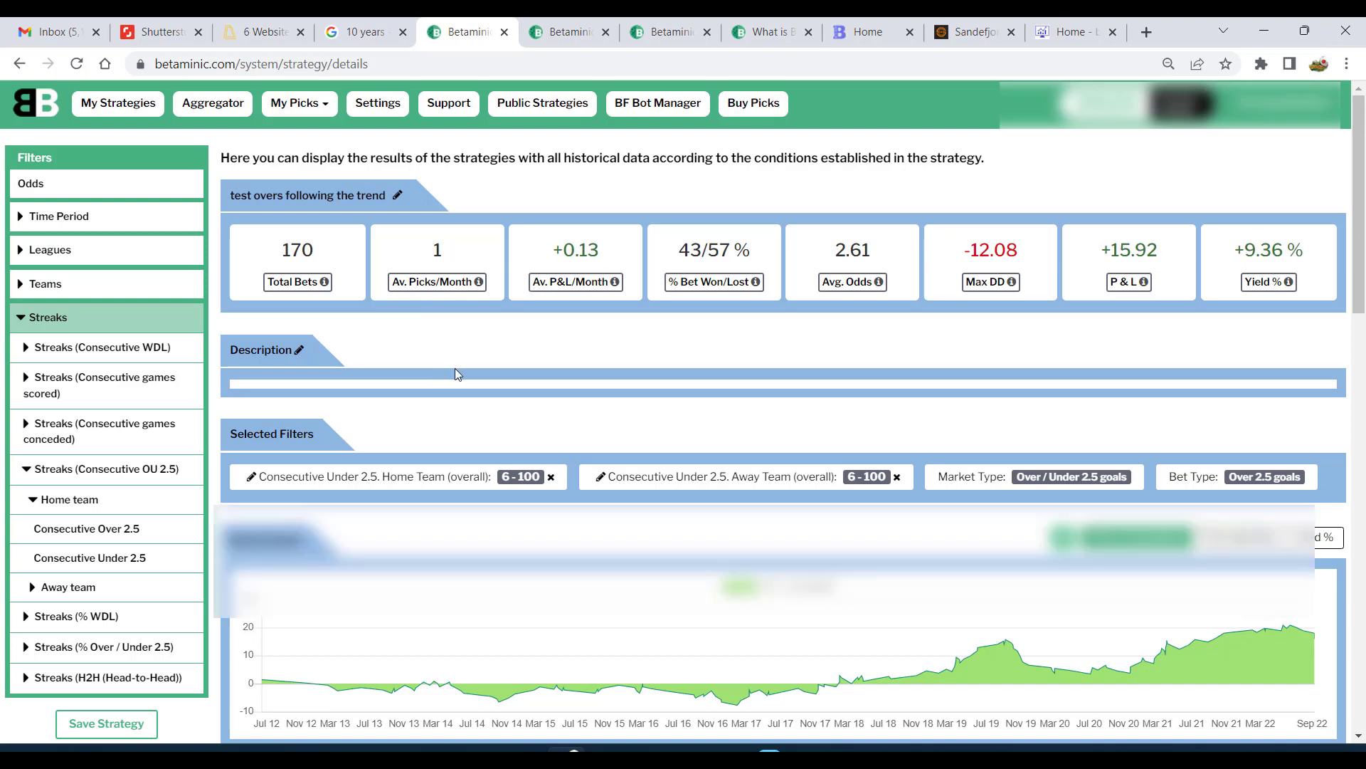
- Check the average picks per month of the ALL LEAGUES Over 2.5 against trend strategy and view the Betamin Builder page
key("ctrl+Tab")
key("ctrl+Tab")
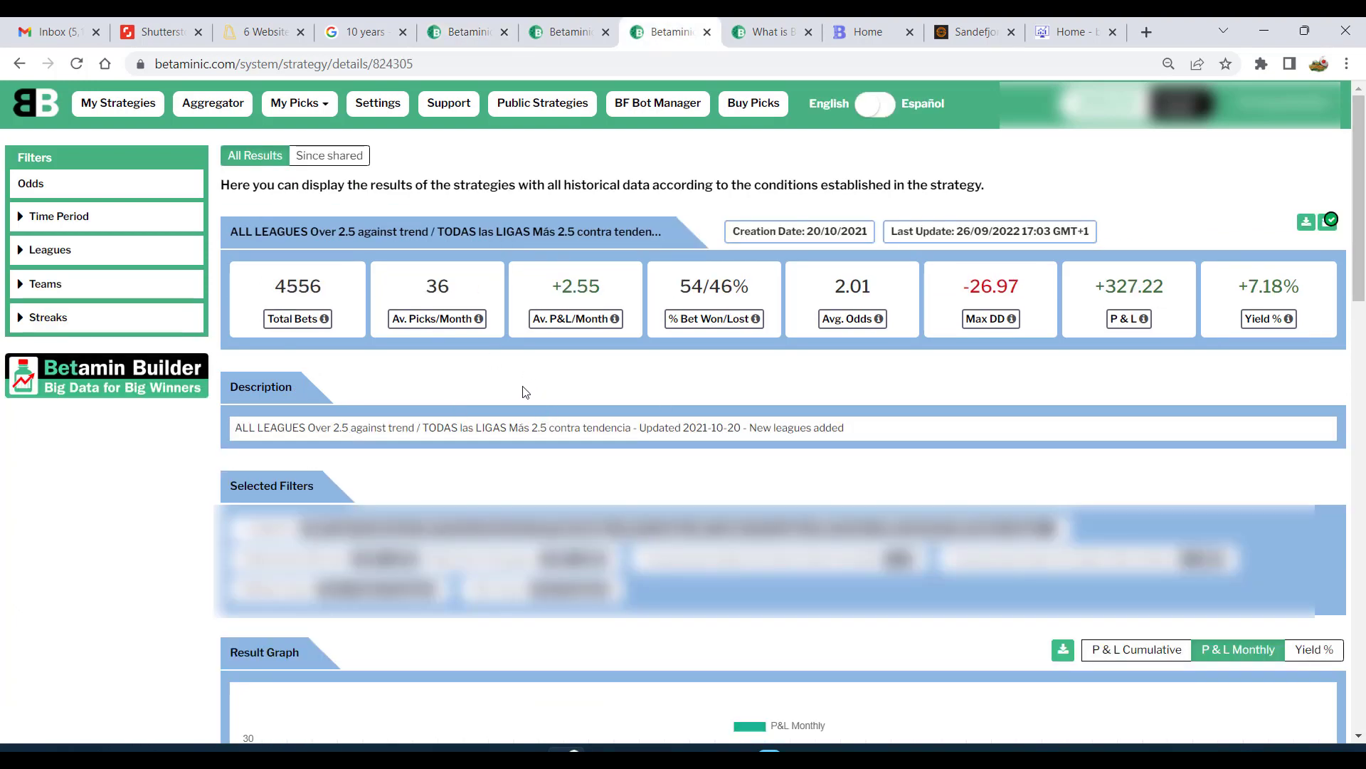
double_click(452, 288)
left_click(474, 386)
key("ctrl+Tab")
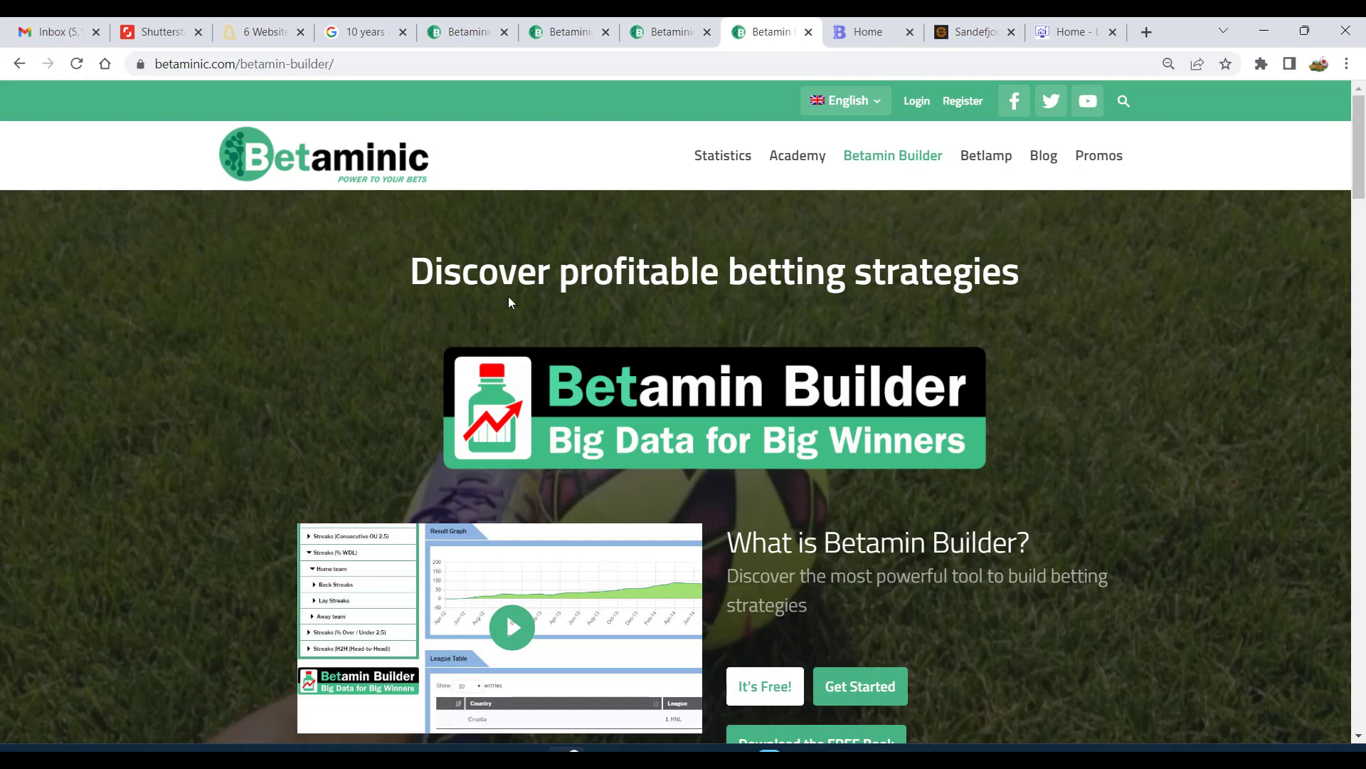
key("ctrl+shift+Tab")
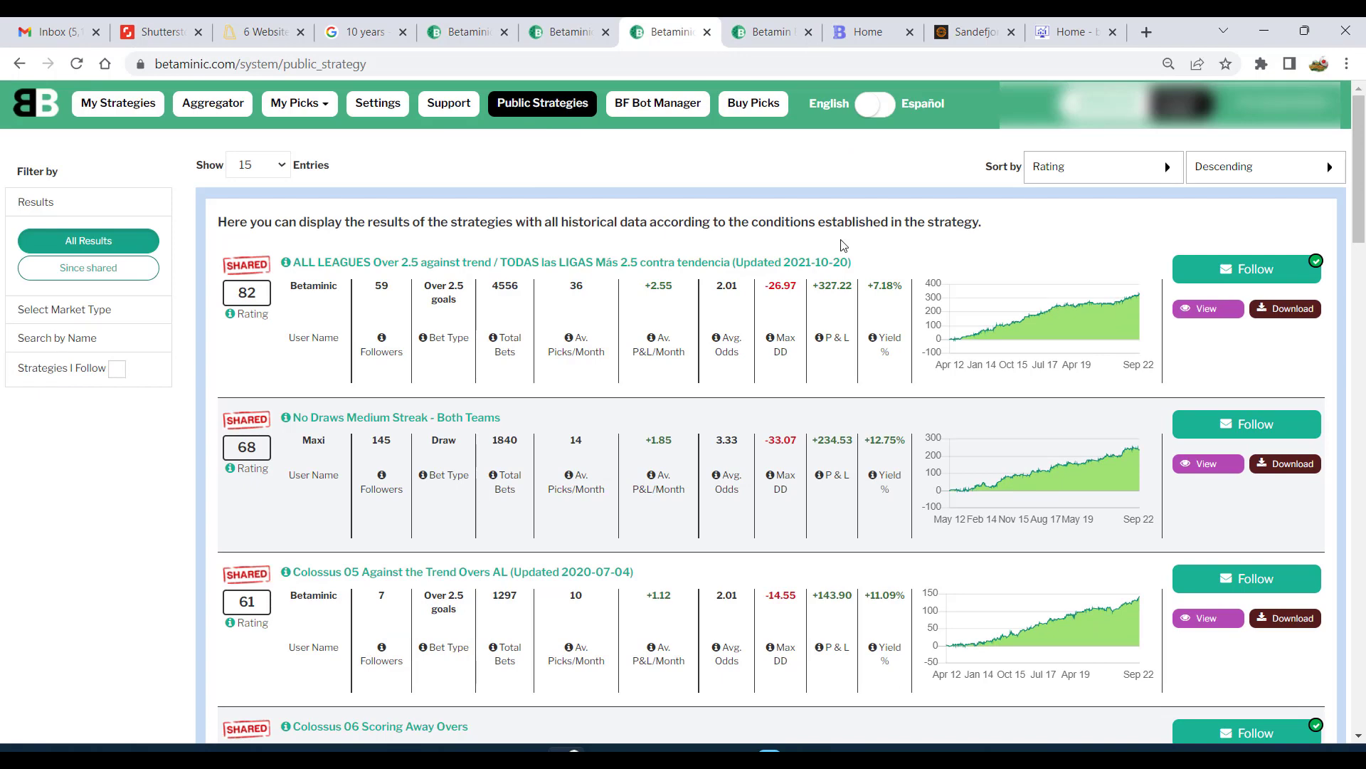
- Open the public strategy ALL LEAGUES Over 2.5 against trend and export its last picks as CSV
left_click(797, 262)
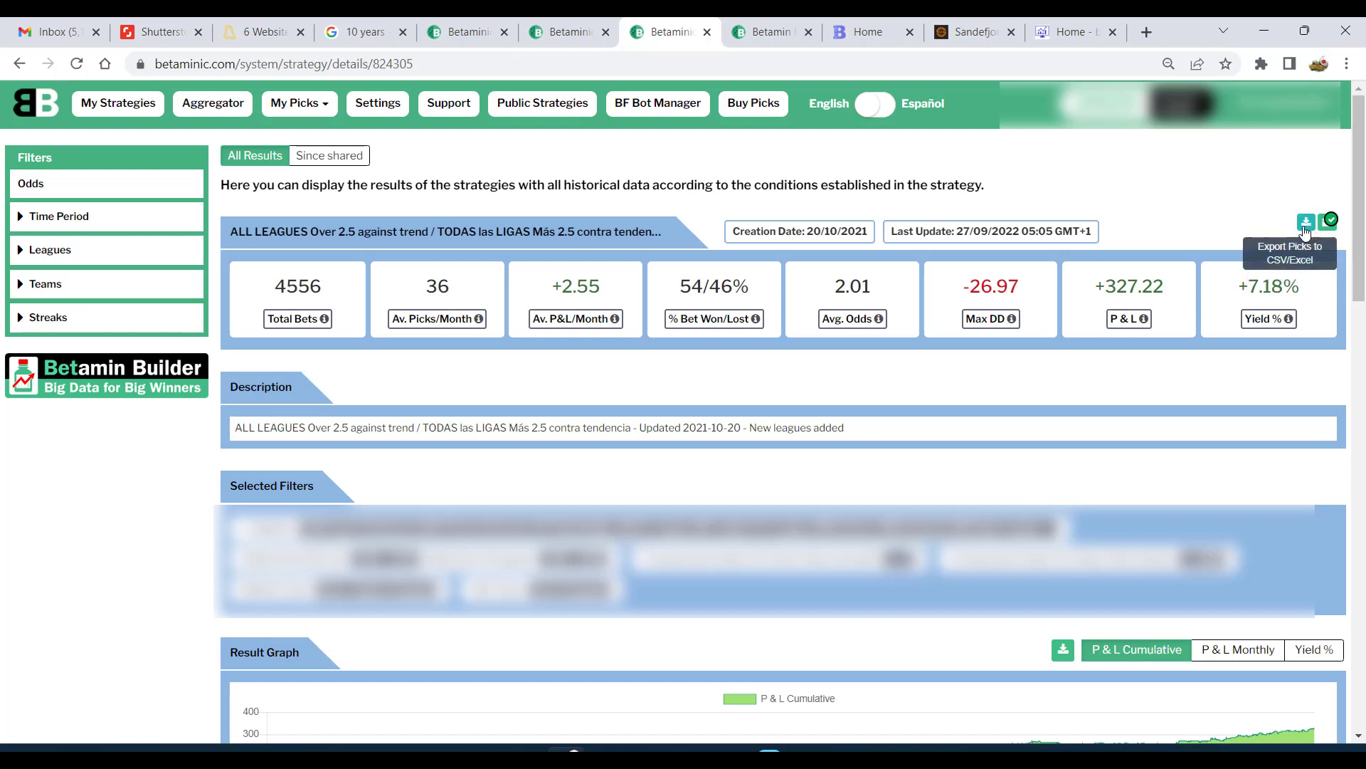
left_click(1306, 223)
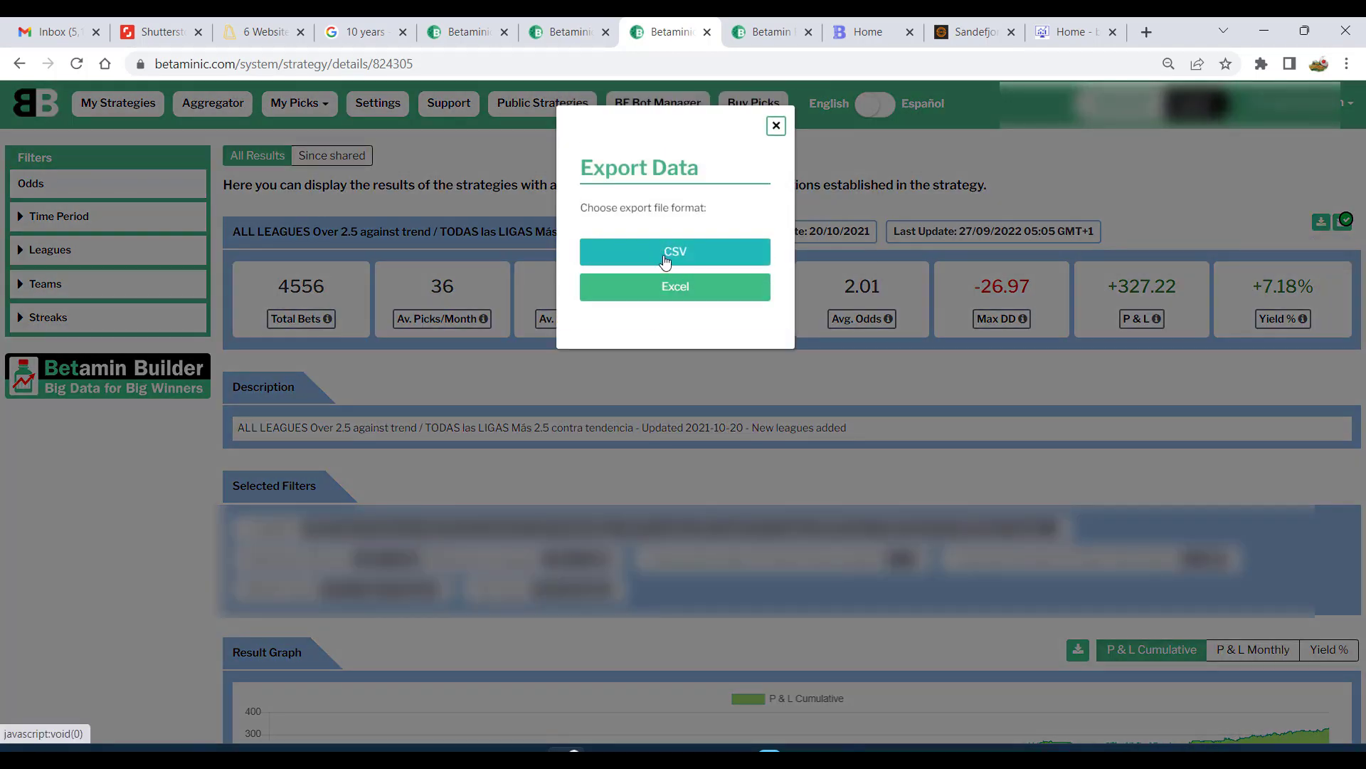
left_click(704, 257)
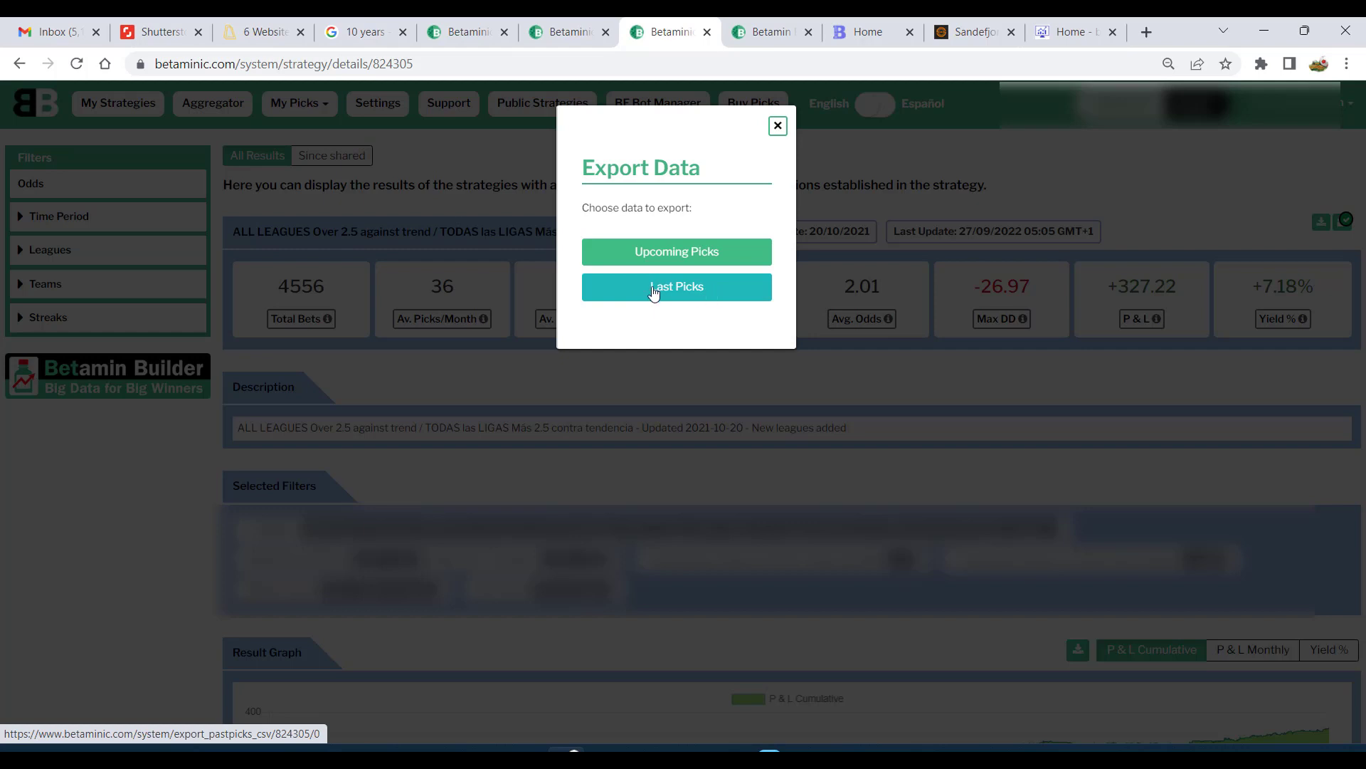
left_click(665, 294)
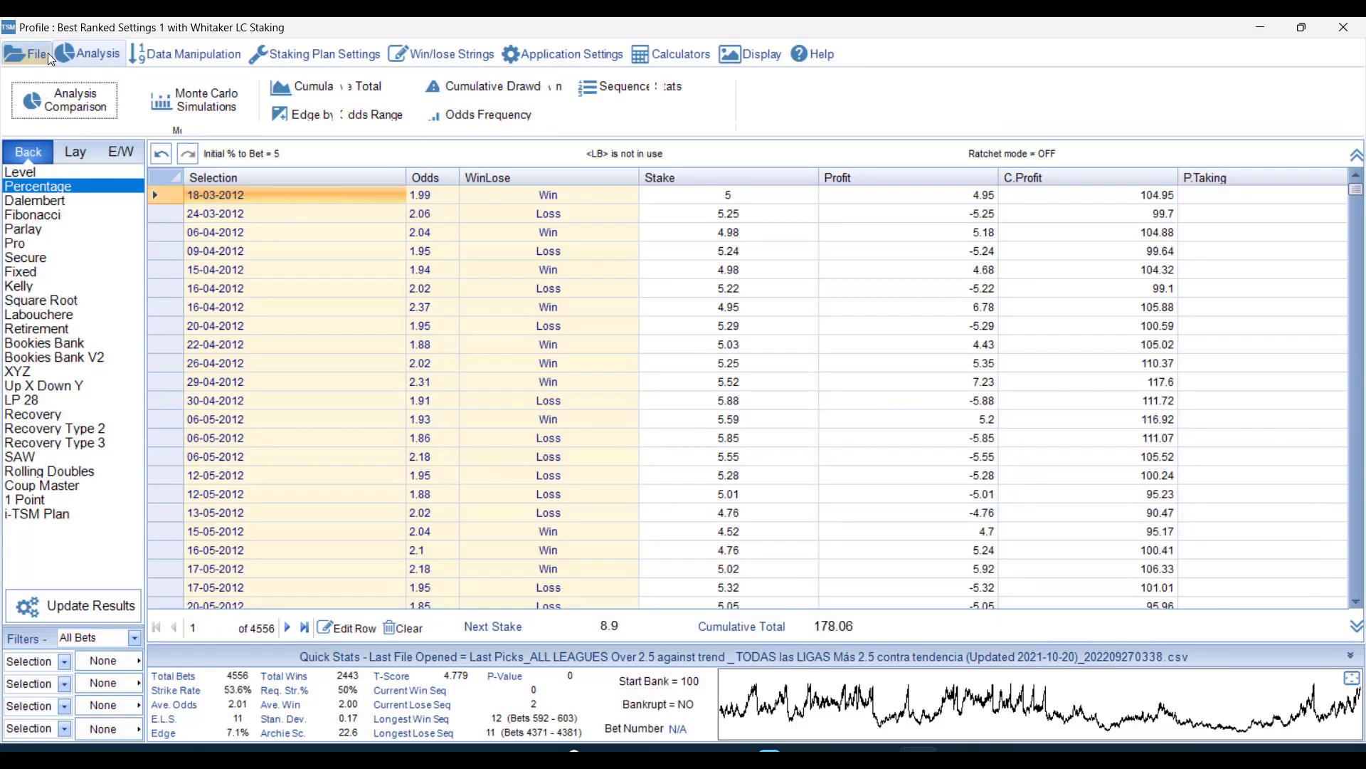
- Switch to TSM and load the newest Last Picks_ALL LEAGUES Over 2.5 against trend CSV file from Downloads
left_click(48, 53)
left_click(64, 100)
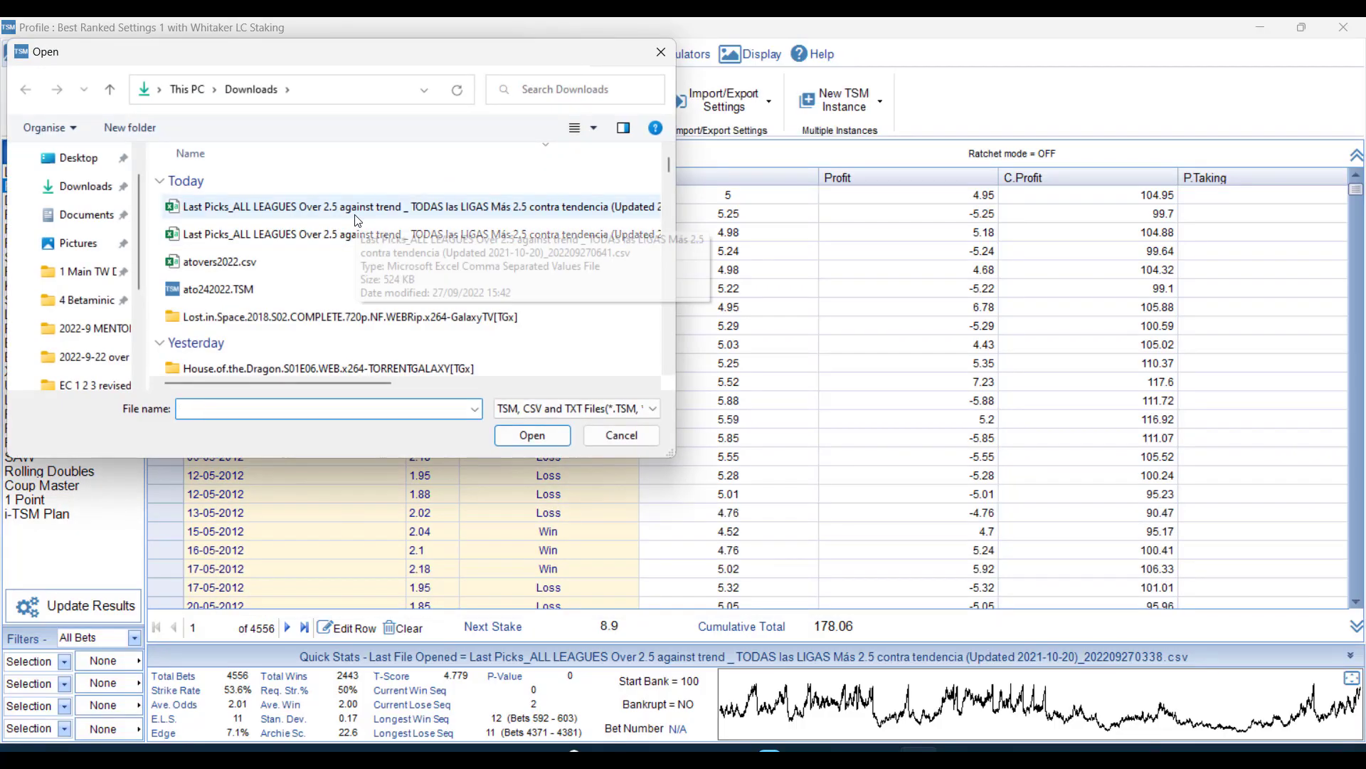
left_click(313, 207)
left_click(531, 435)
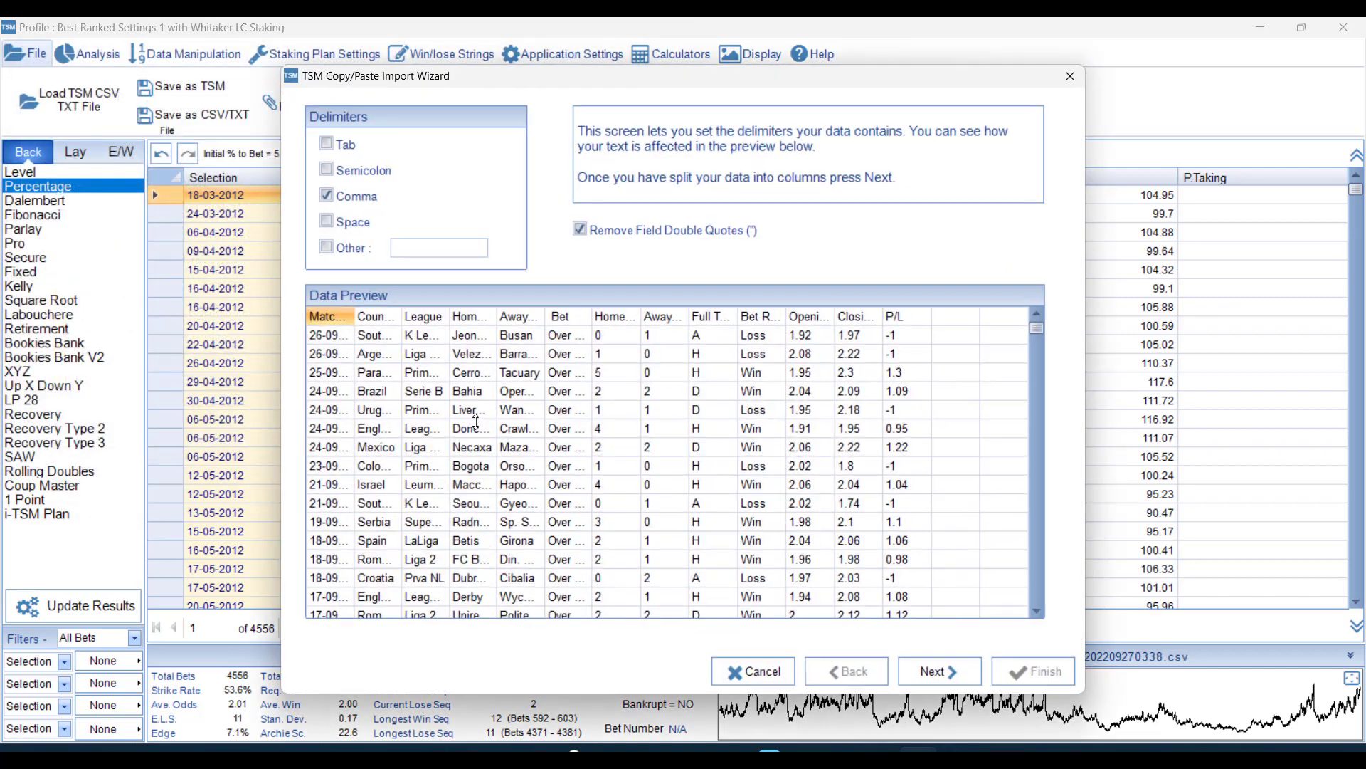
- Import the comma-separated picks with odds from column 12 and win/lose from column 10, replacing the main table's data
left_click(918, 669)
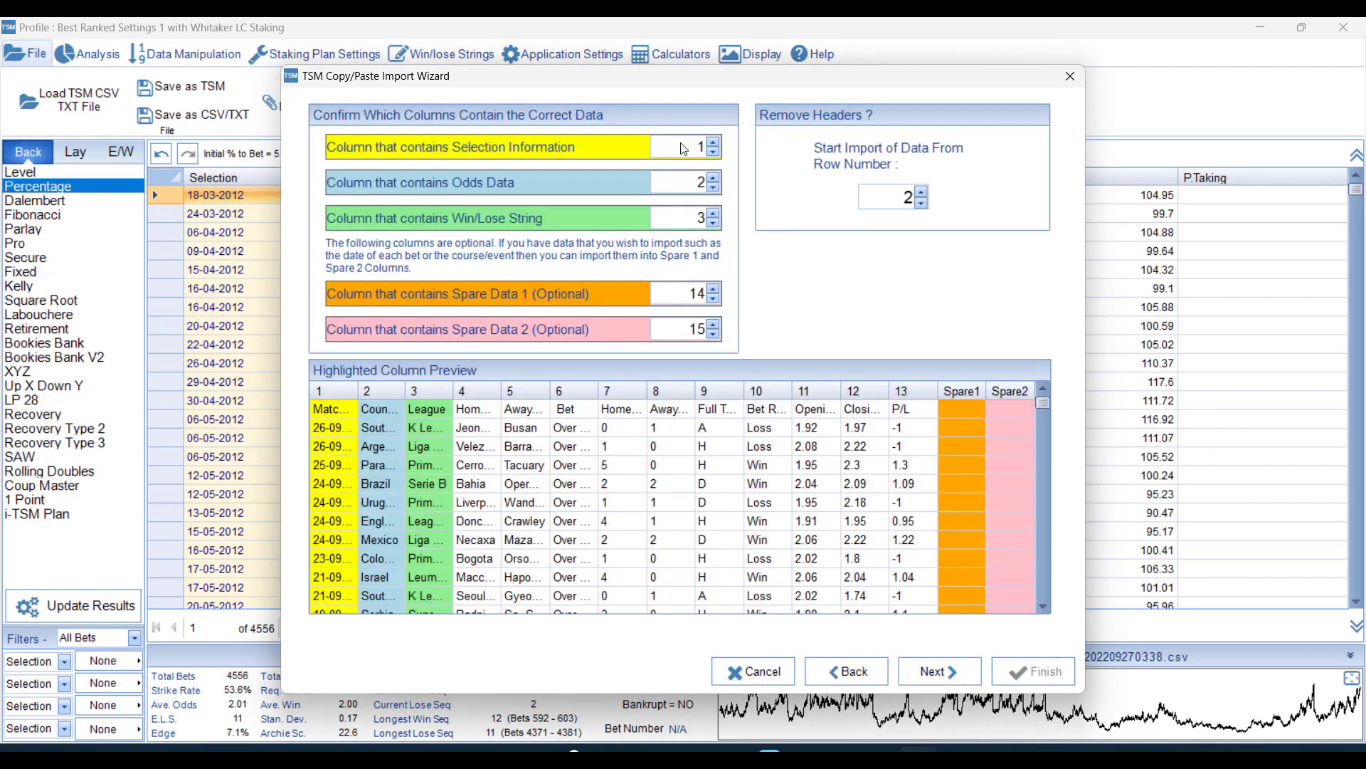
type("12")
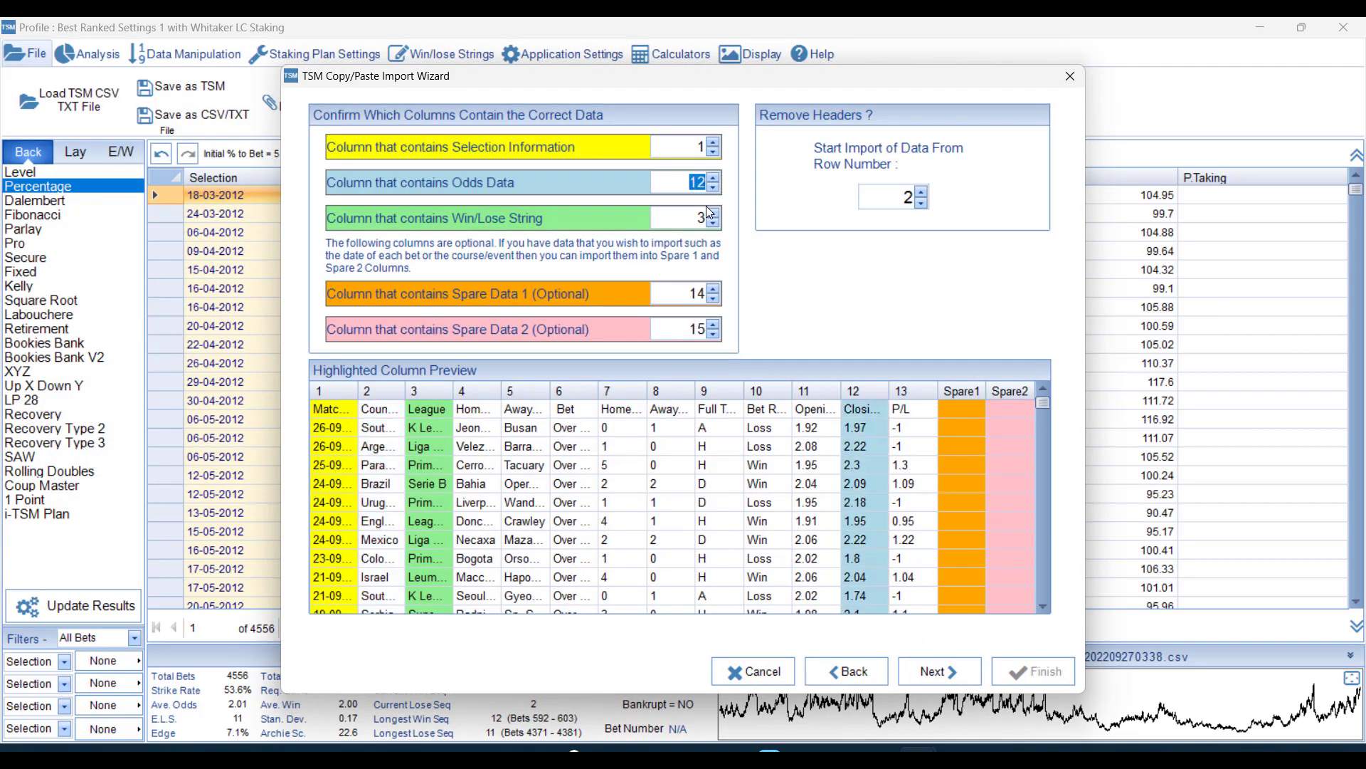
left_click(694, 225)
type("10")
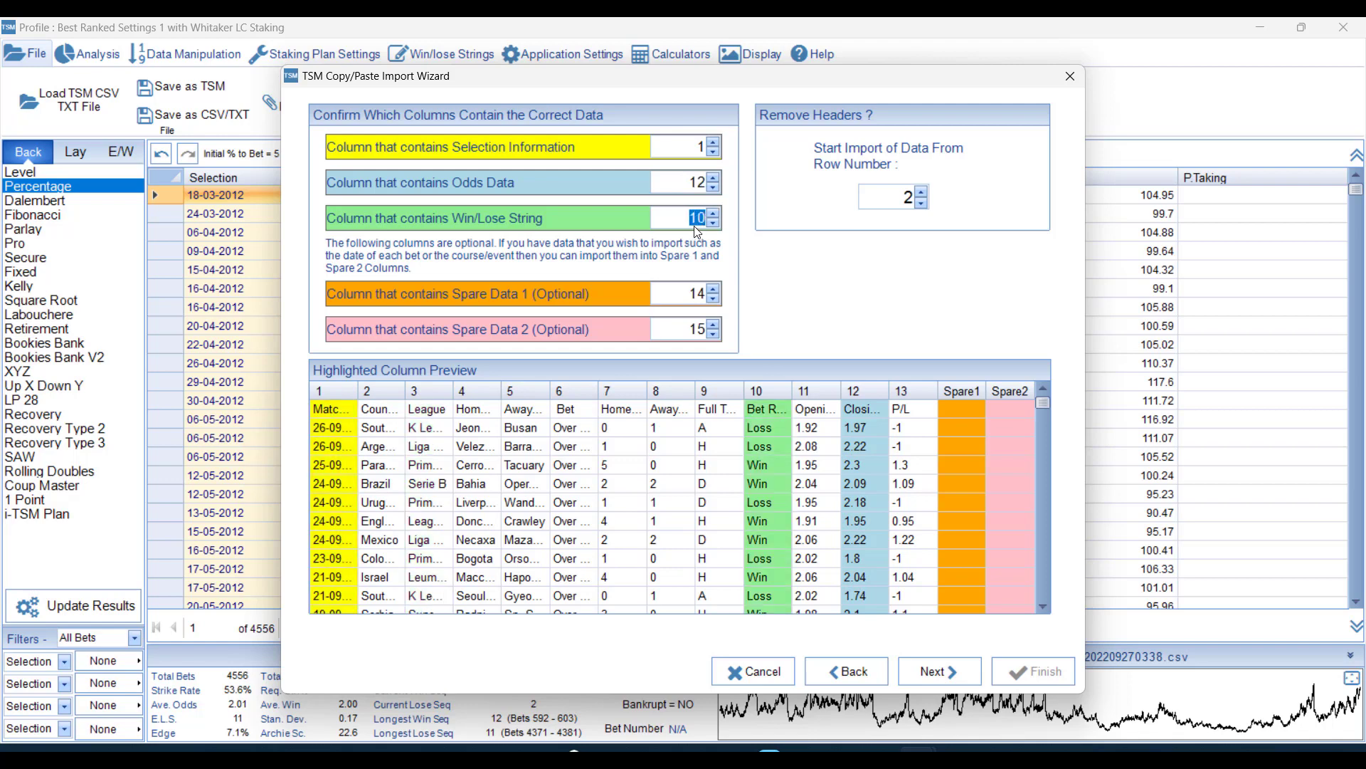
left_click(915, 671)
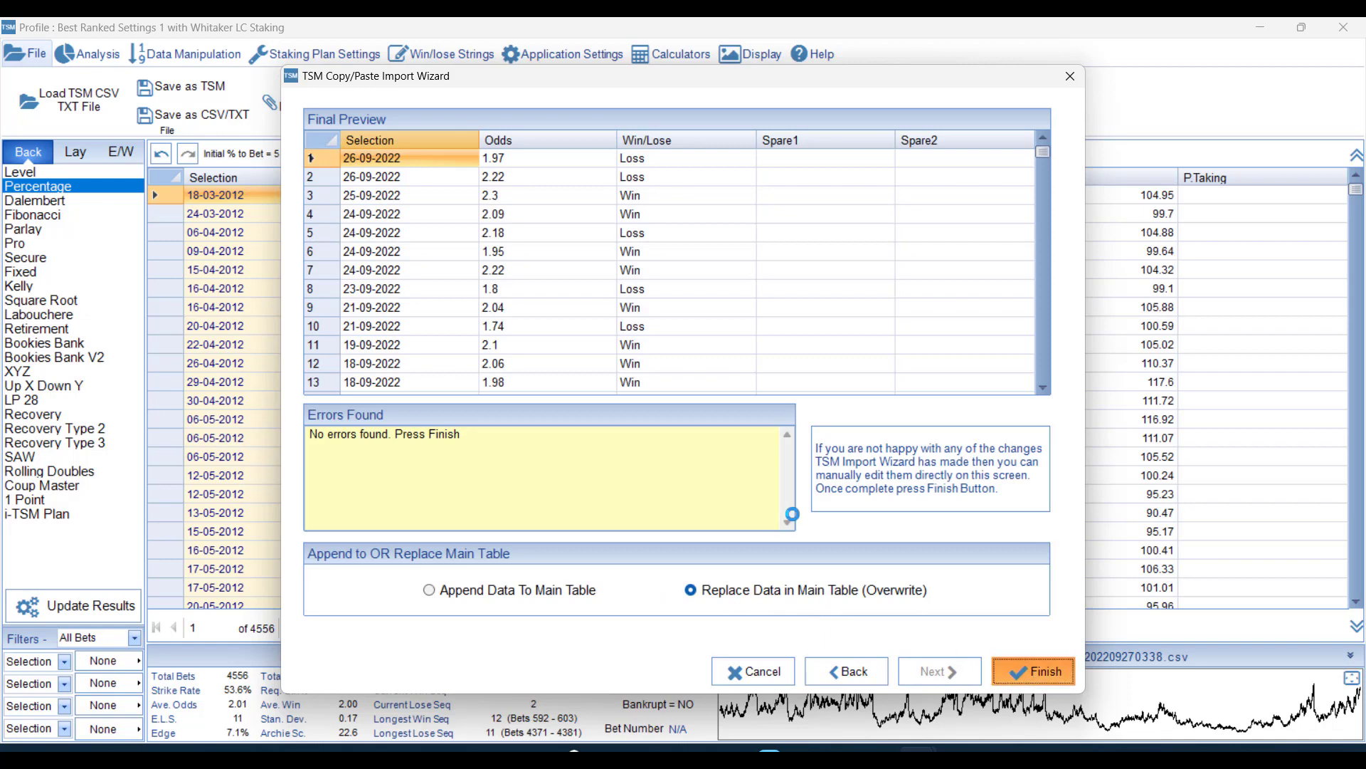
left_click(1033, 671)
- Review the Percentage staking plan's settings and compare the cumulative profit of the back staking plans in a maximized analysis
left_click(133, 107)
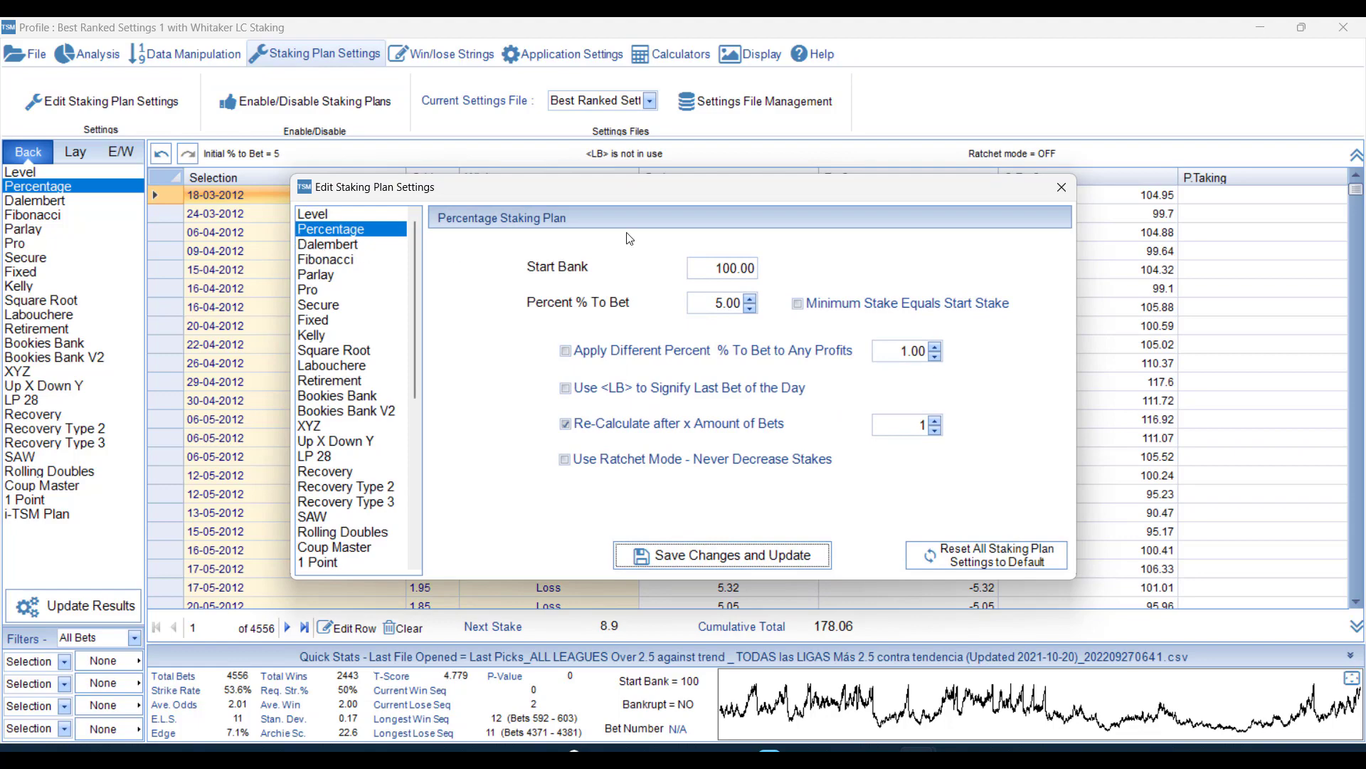
left_click(1062, 188)
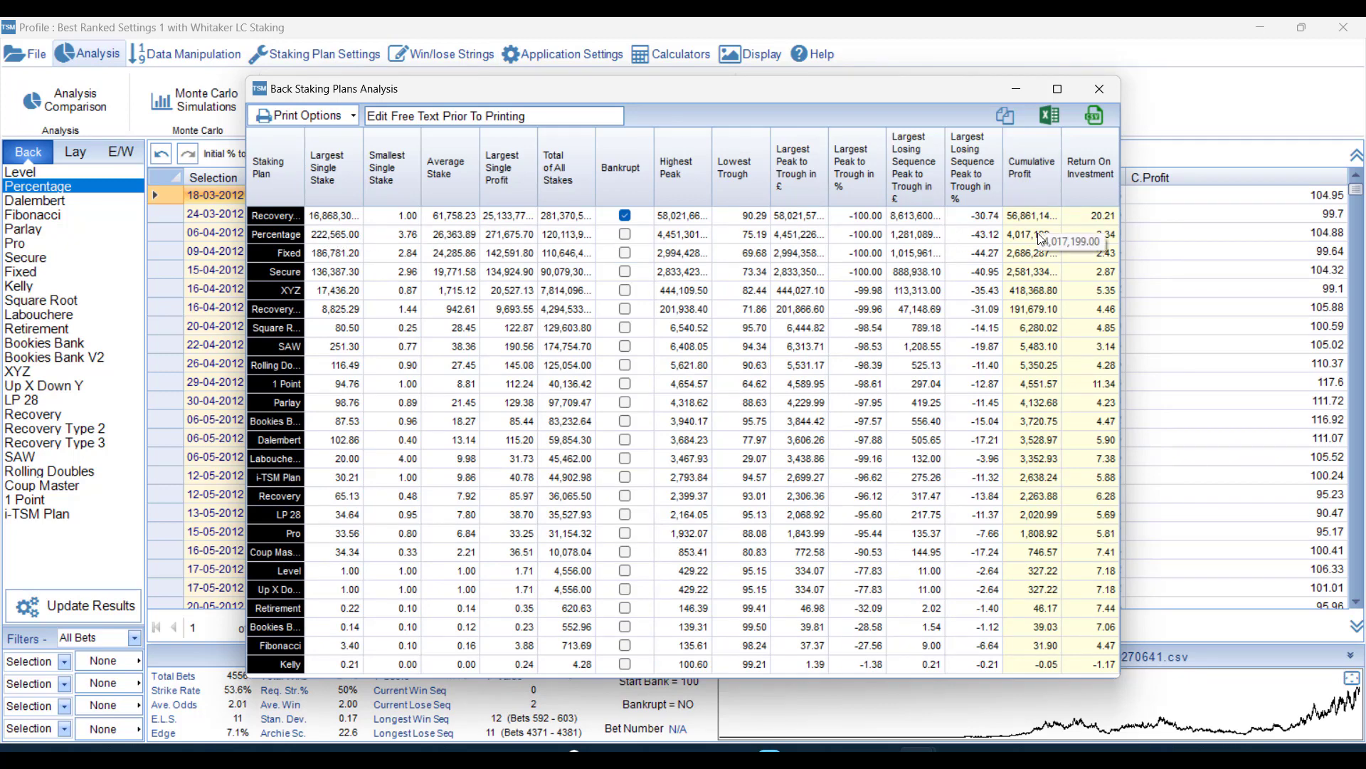
left_click(1058, 88)
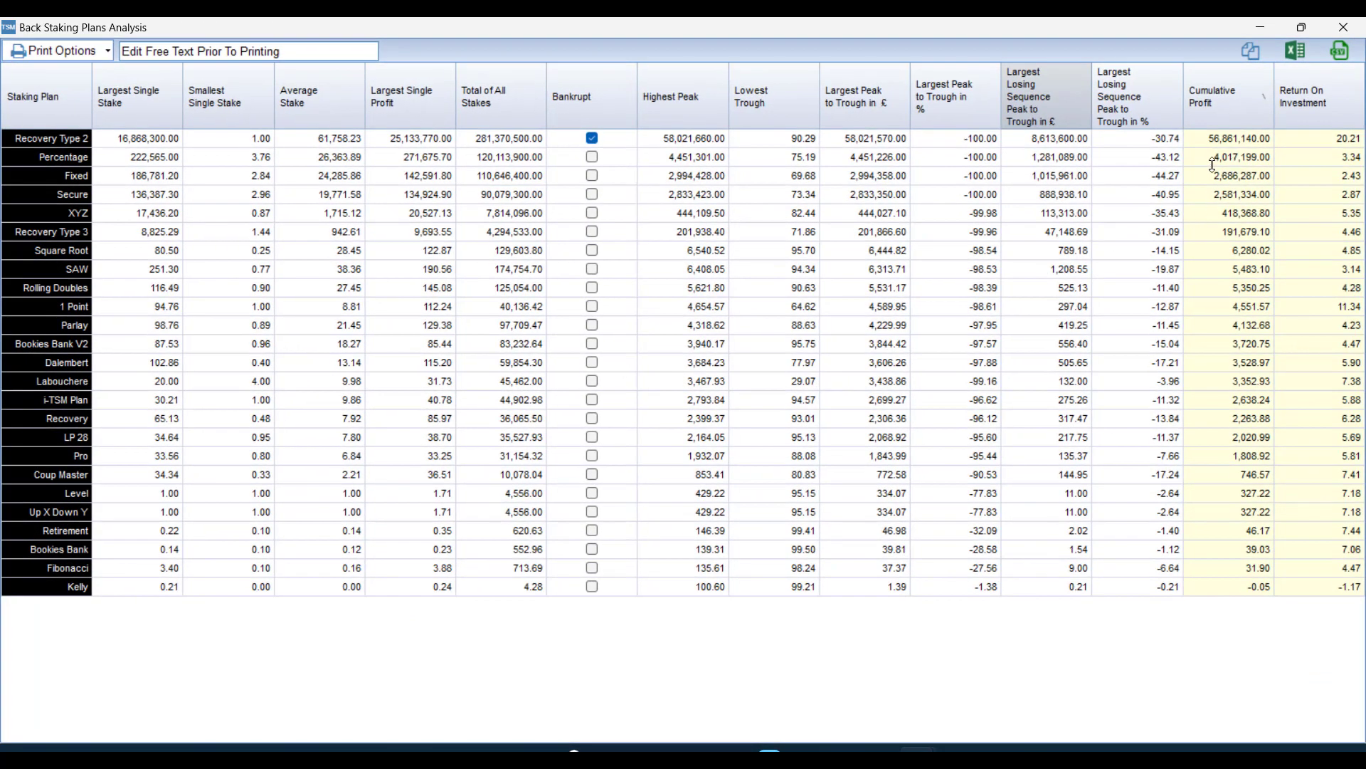
double_click(1269, 161)
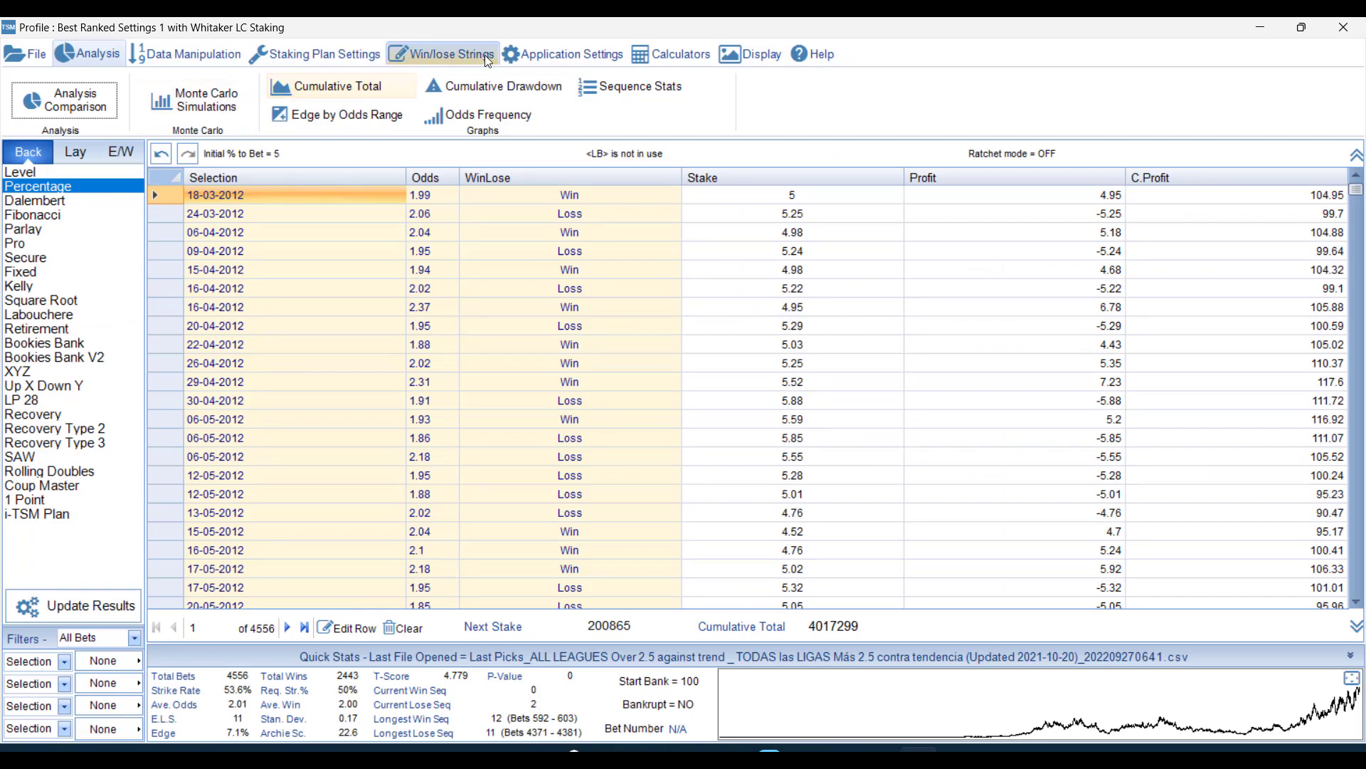
- Enable profit taking with a cumulative total target of 200 and a withdrawal of 100, and compare the back staking plans again
left_click(537, 55)
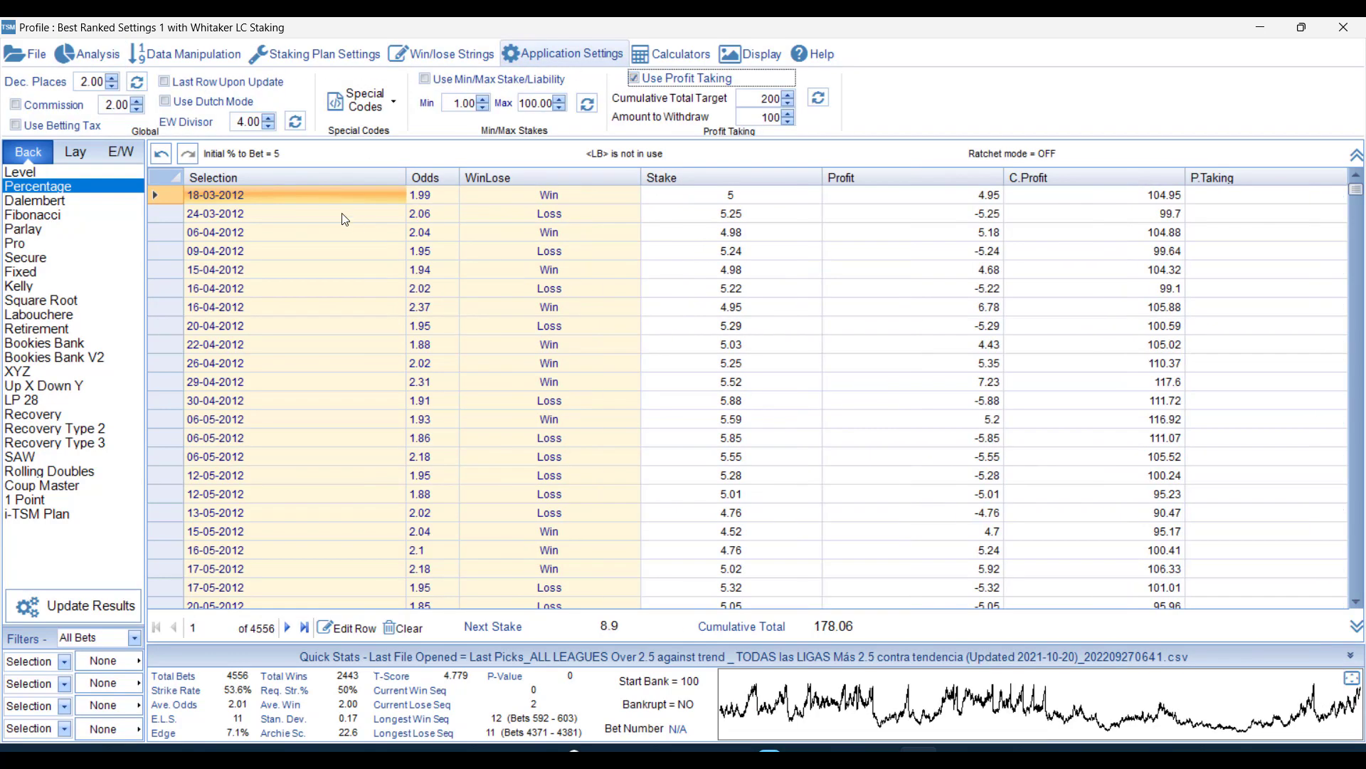
left_click(94, 54)
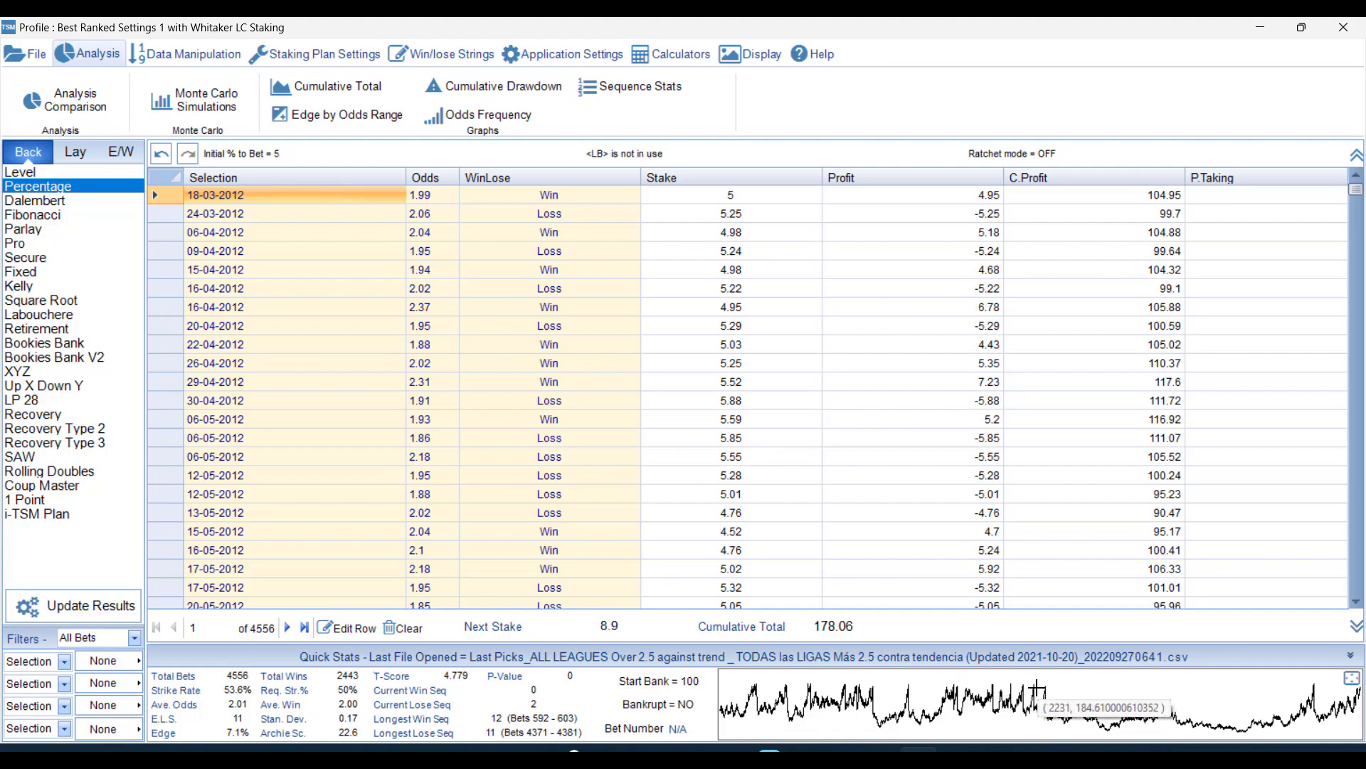
left_click(51, 91)
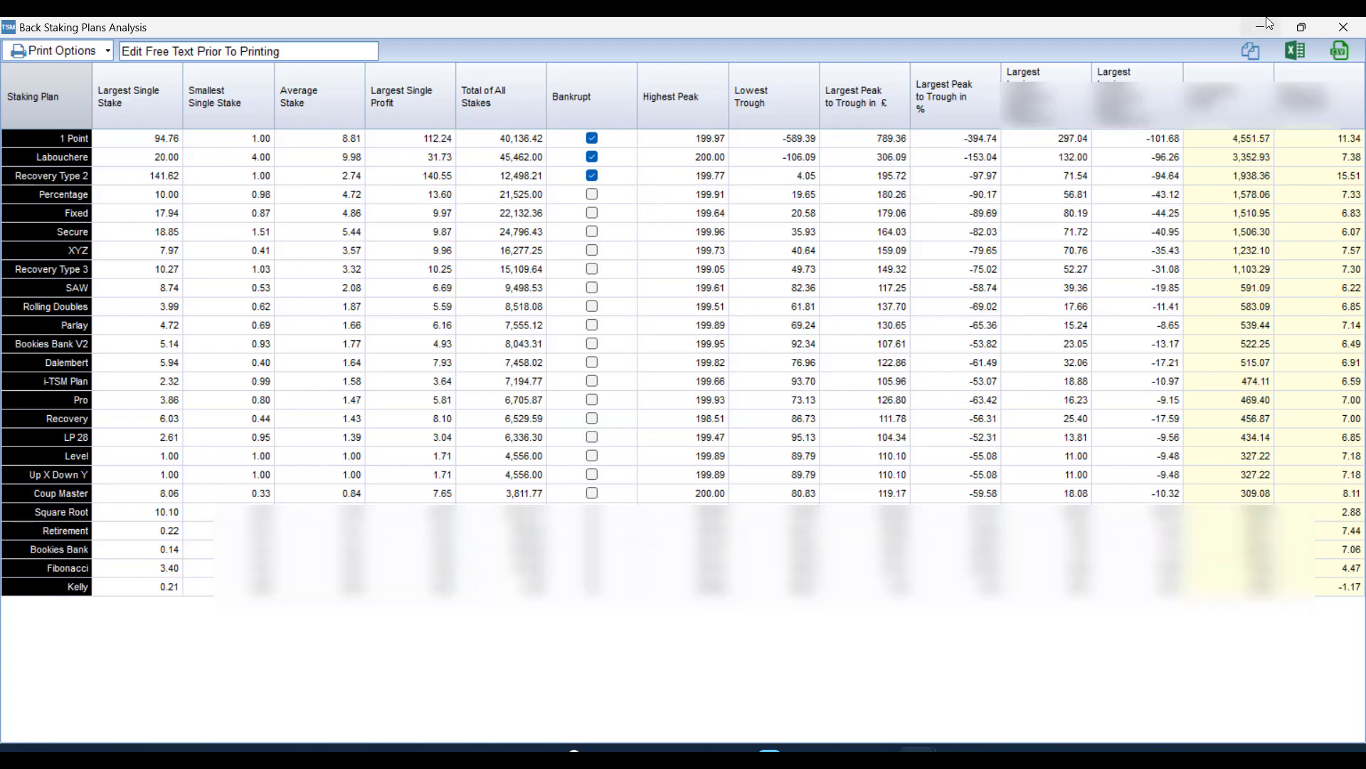
left_click(1342, 26)
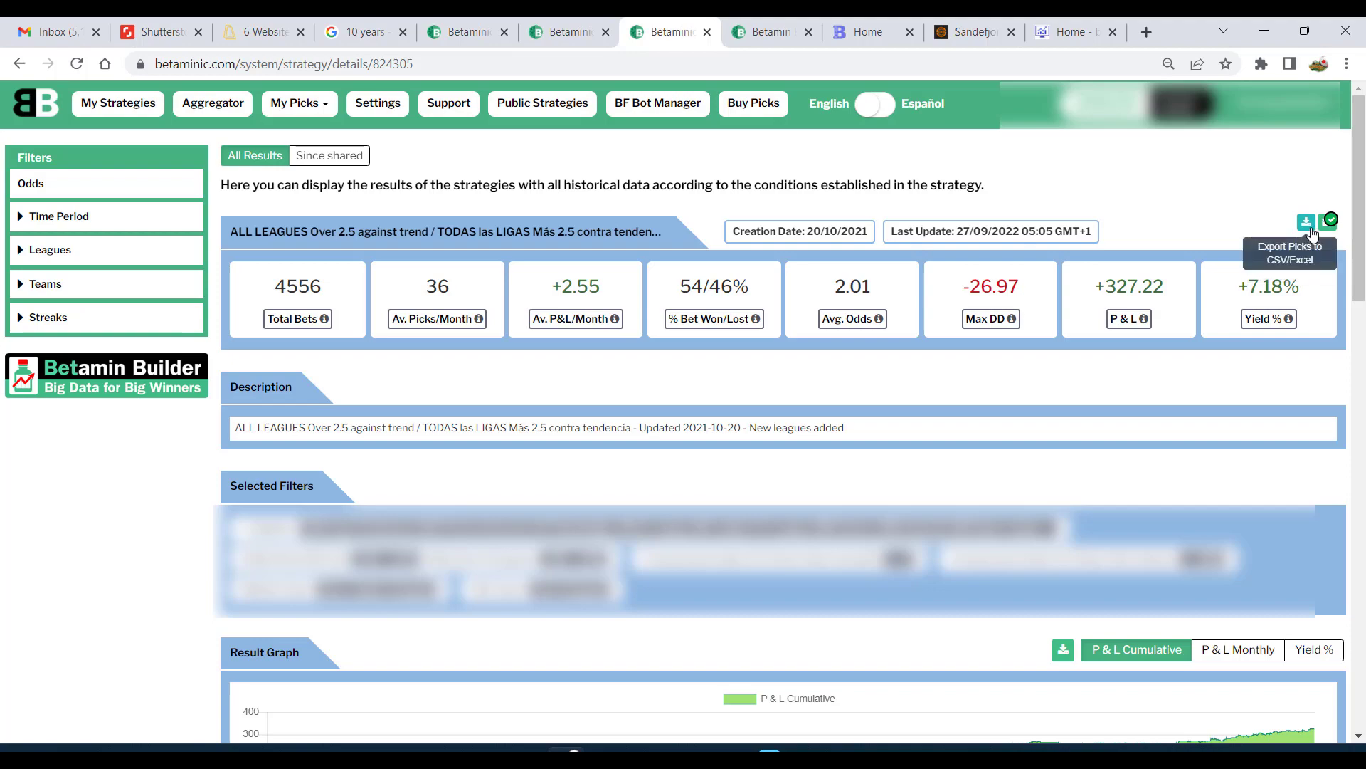
- Switch back to TSM, reexamine the back staking plans comparison with profit taking, and close both the analysis and the program
left_click(918, 756)
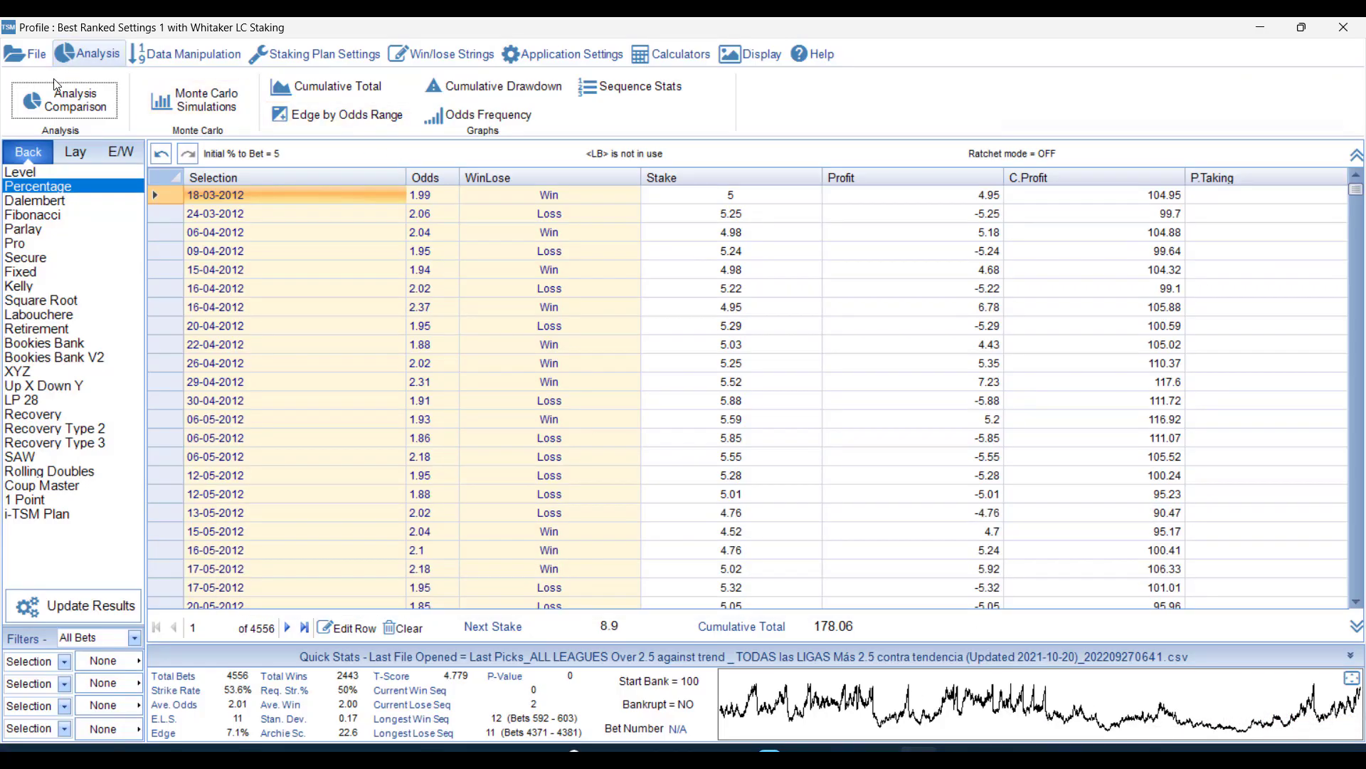
left_click(64, 100)
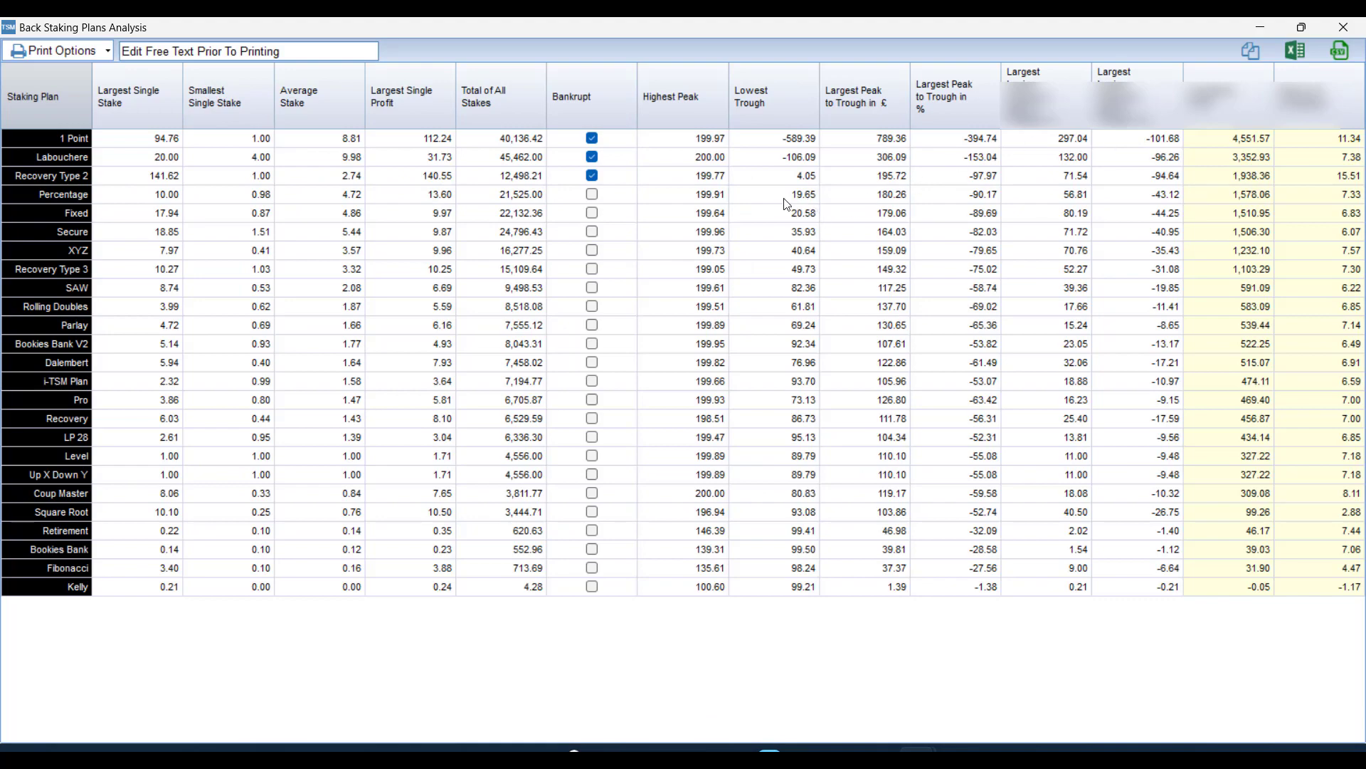
left_click(1343, 28)
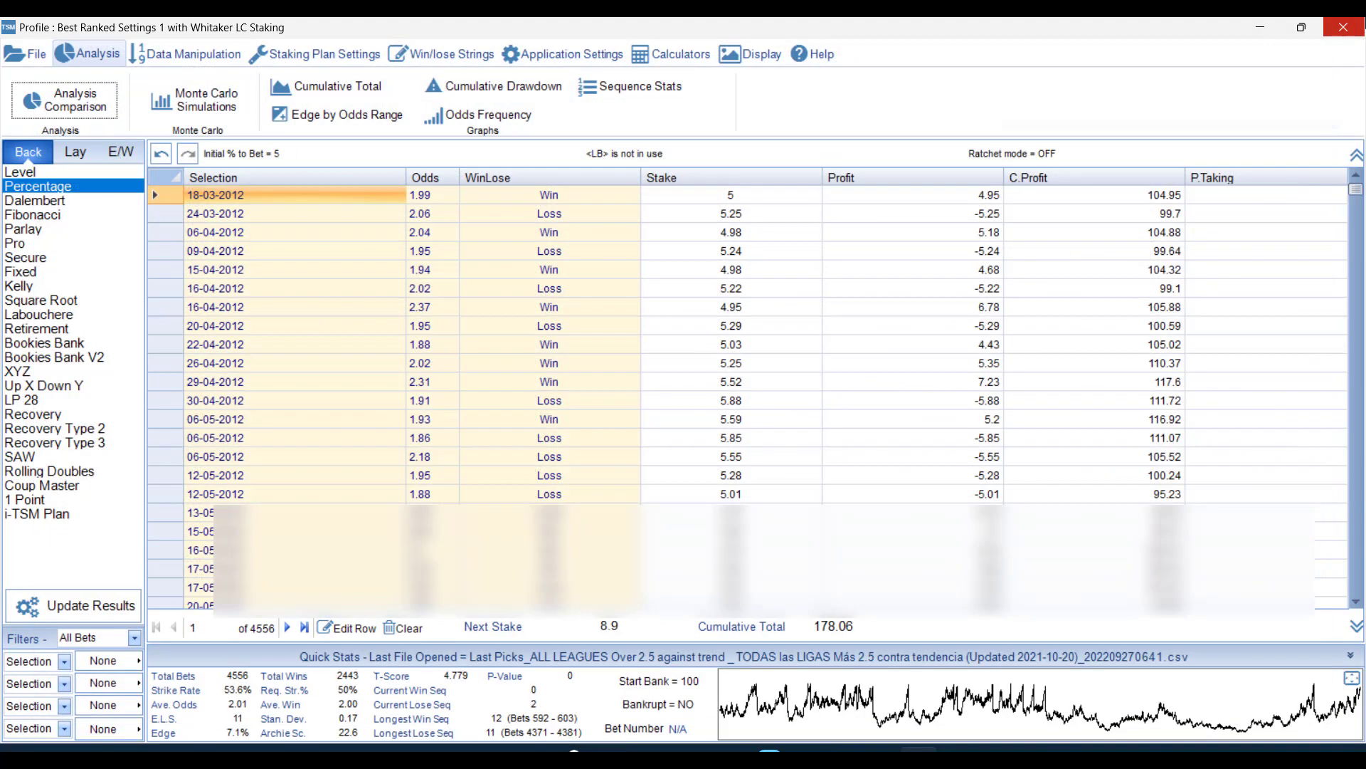
left_click(1344, 27)
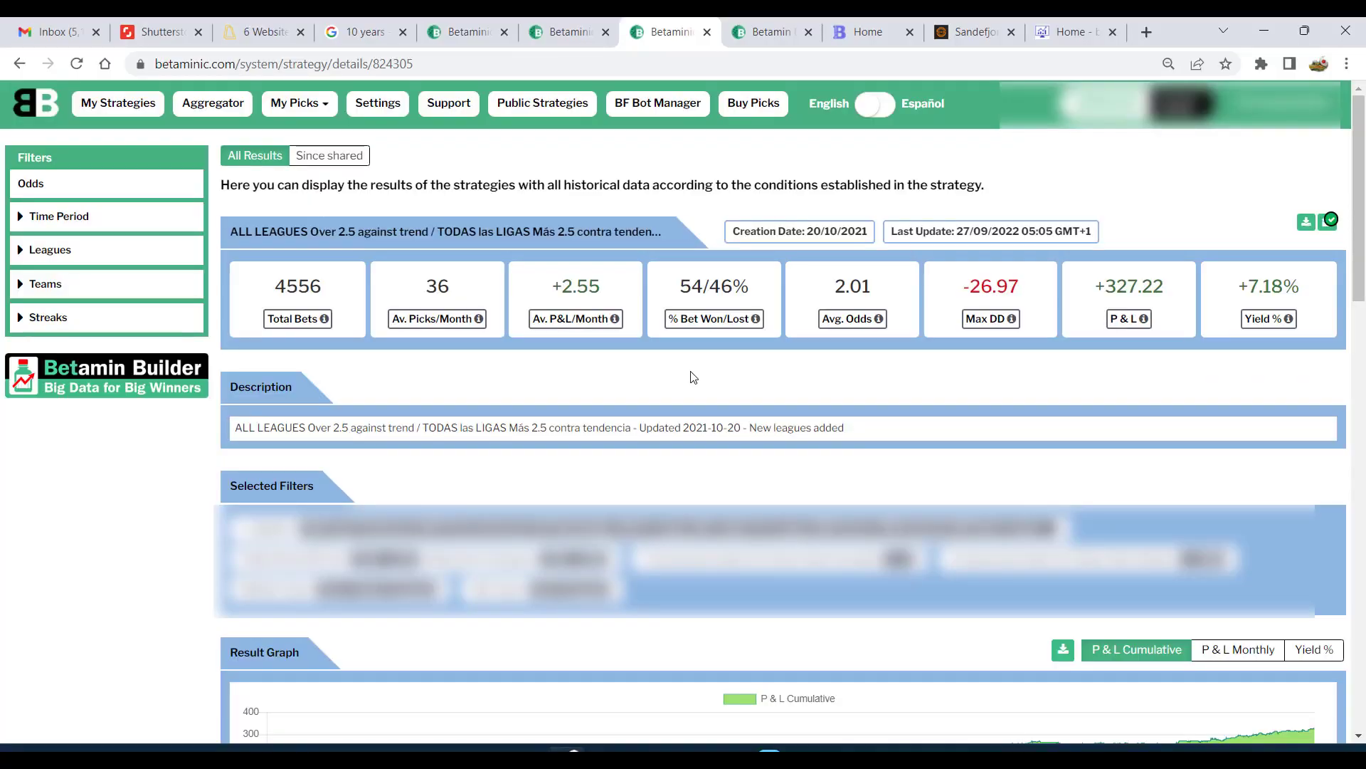
- Open Soccerway's home page match list in the browser, expand it fully and browse the day's competitions
left_click(975, 32)
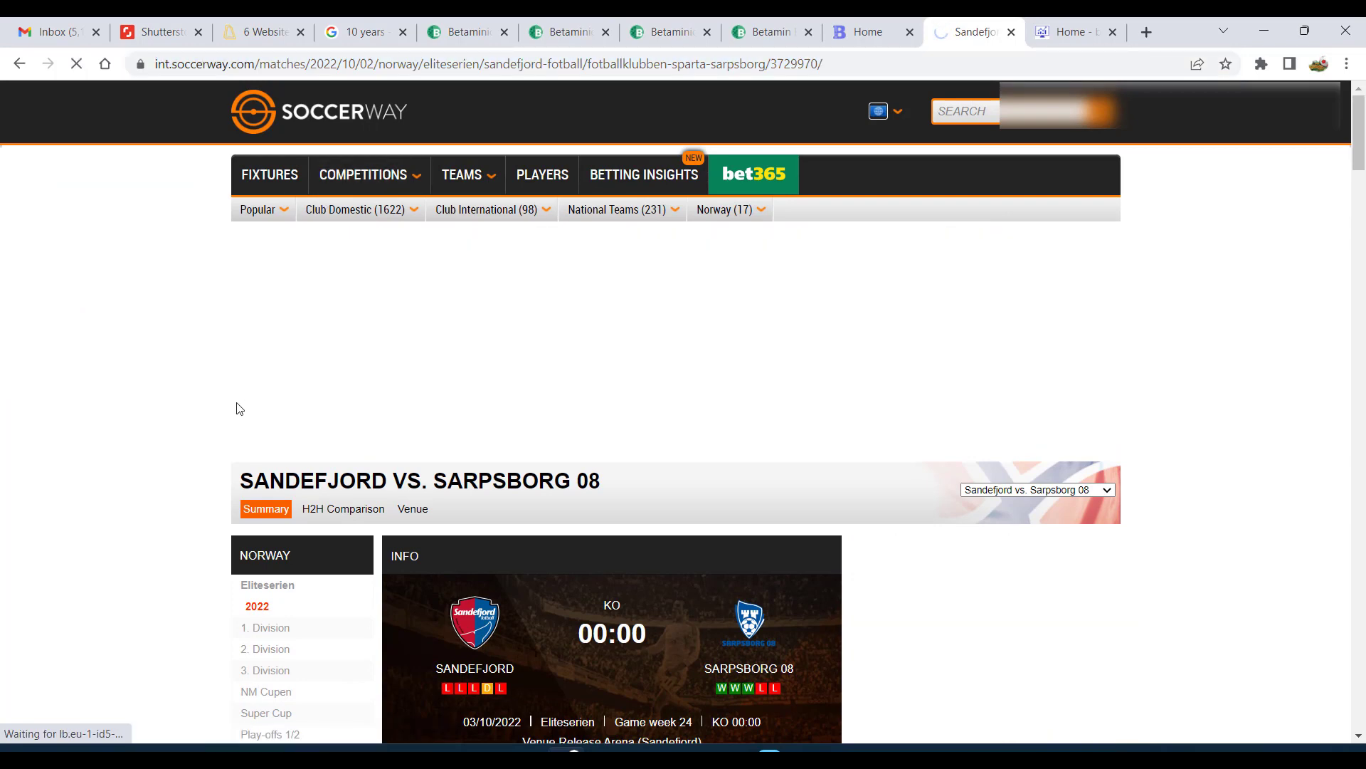
scroll(500, 583, "down", 3)
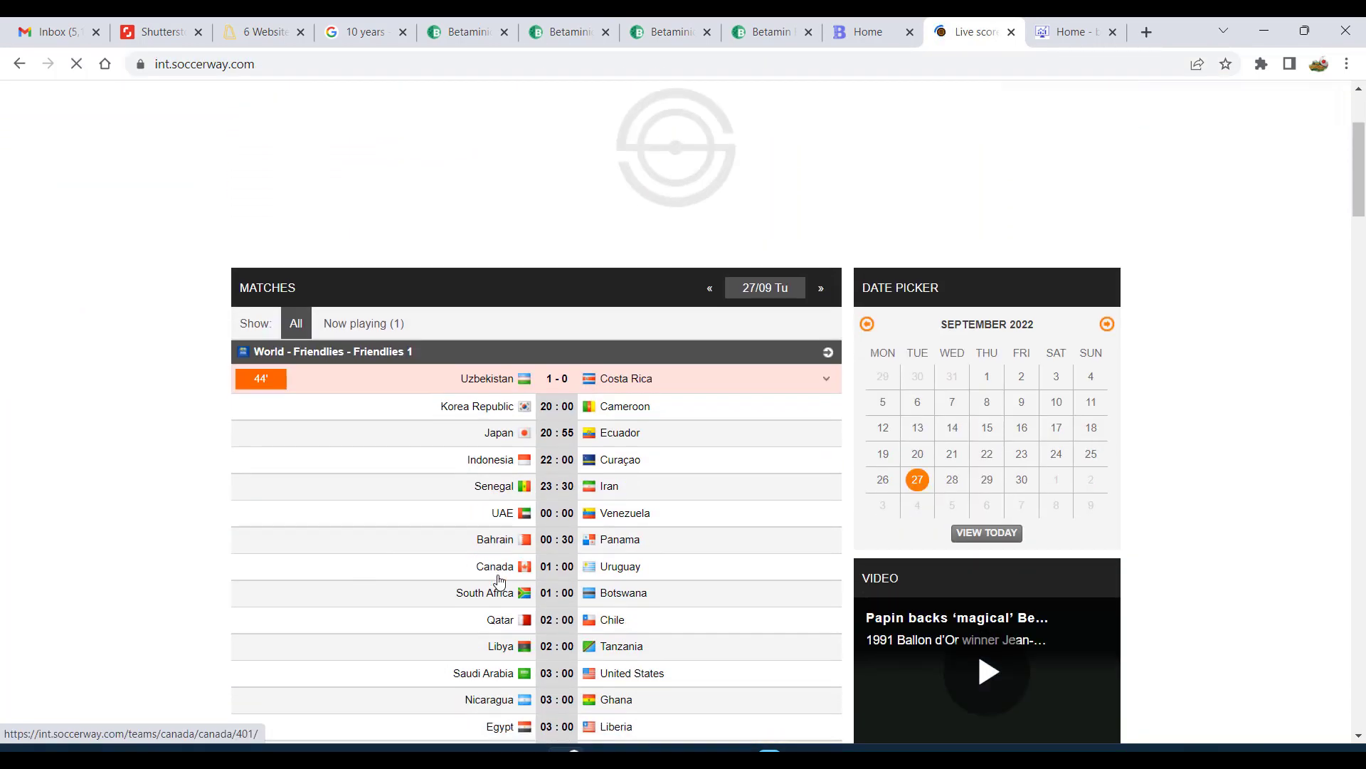
scroll(558, 540, "down", 15)
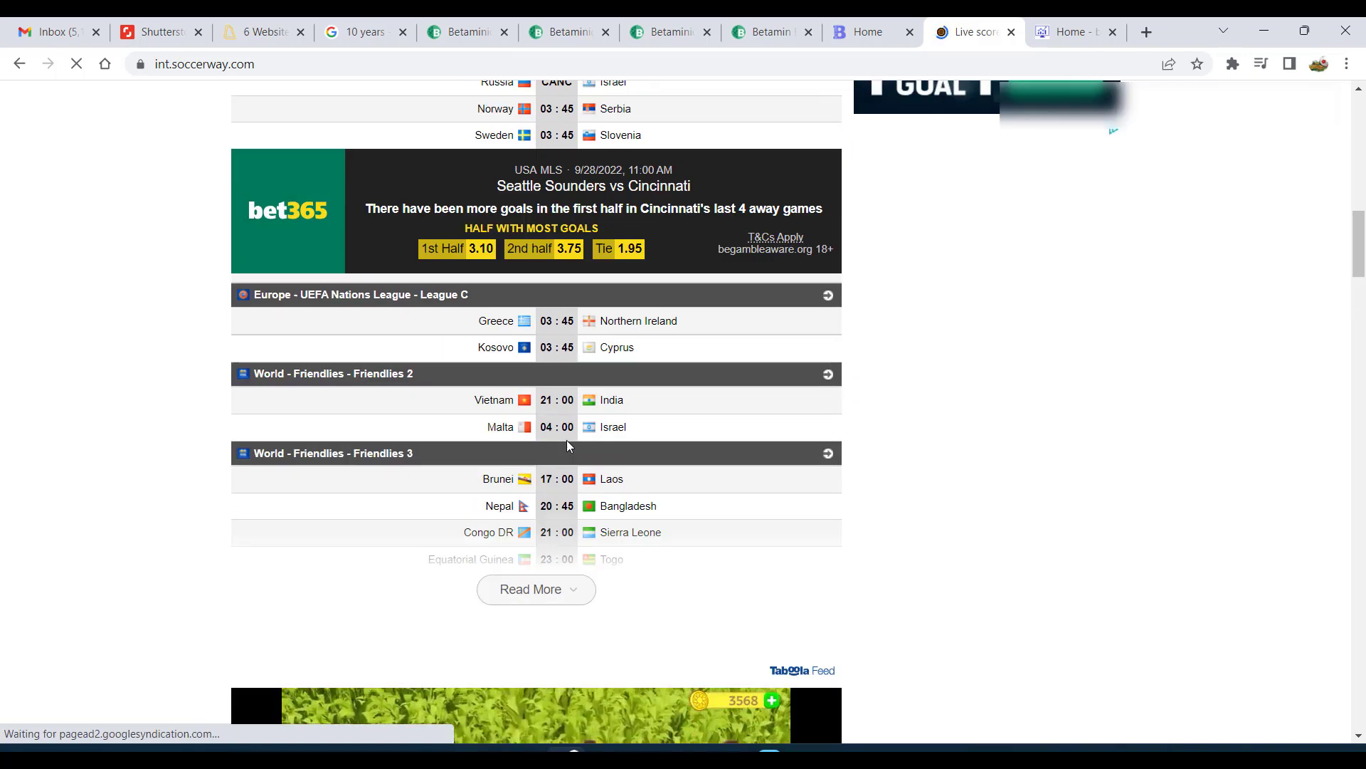
left_click(534, 589)
scroll(124, 549, "down", 1)
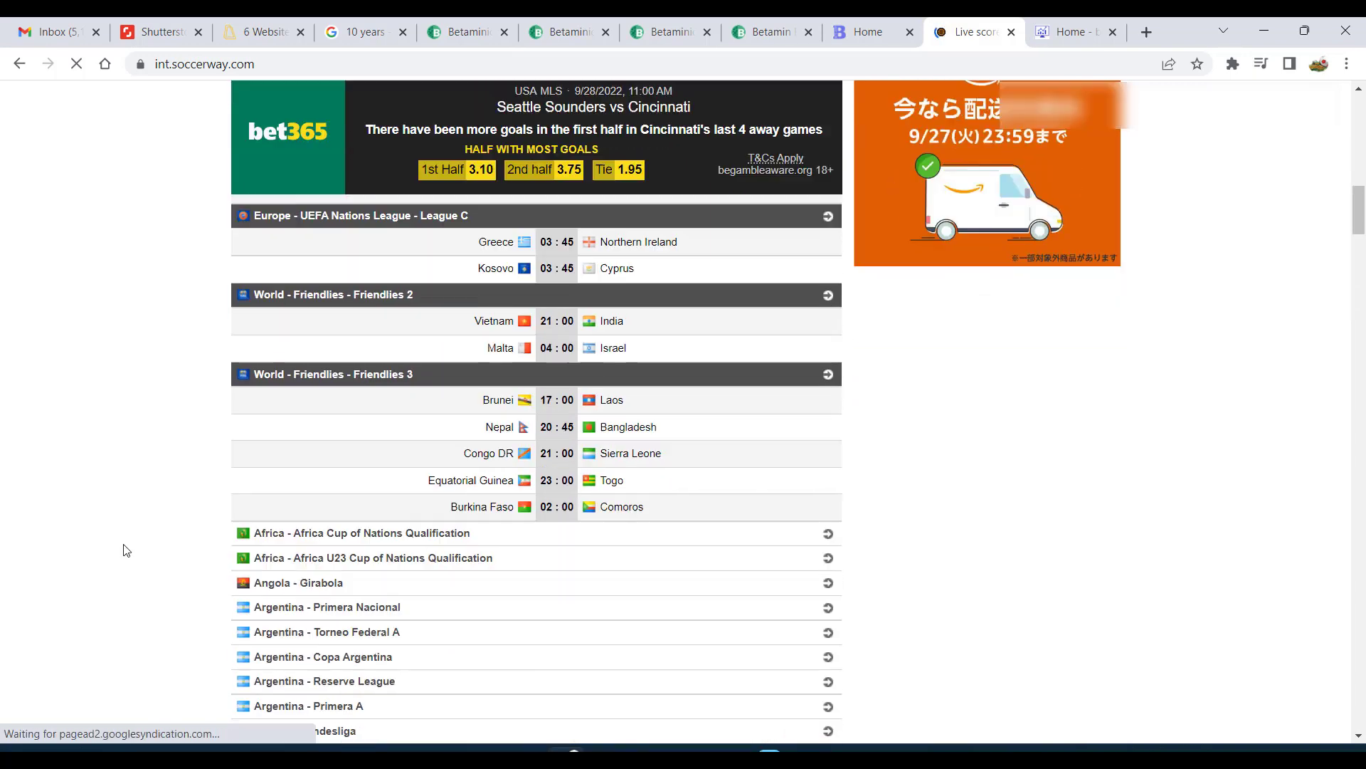
scroll(125, 549, "down", 2)
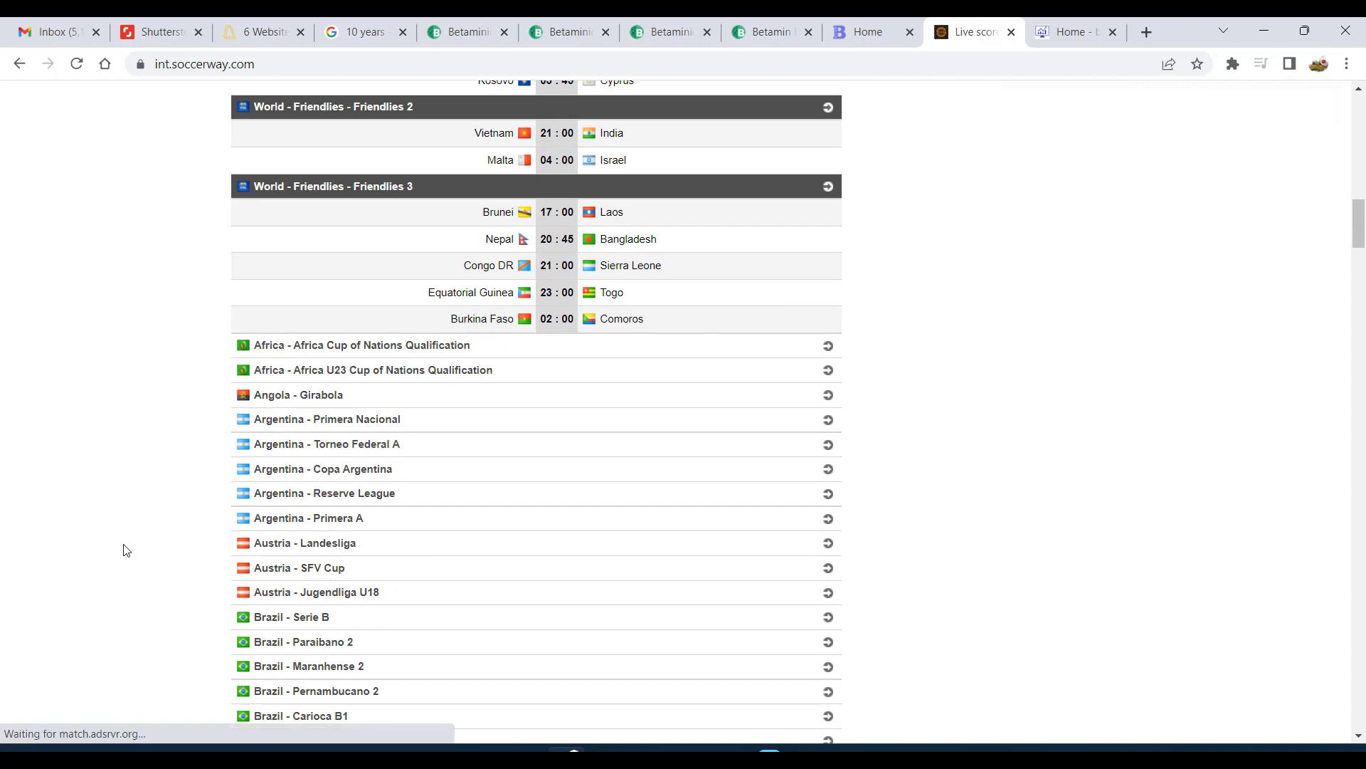
- Return to the ALL LEAGUES Over 2.5 against trend strategy and toggle its upcoming picks alerts off and on again
key("ctrl+7")
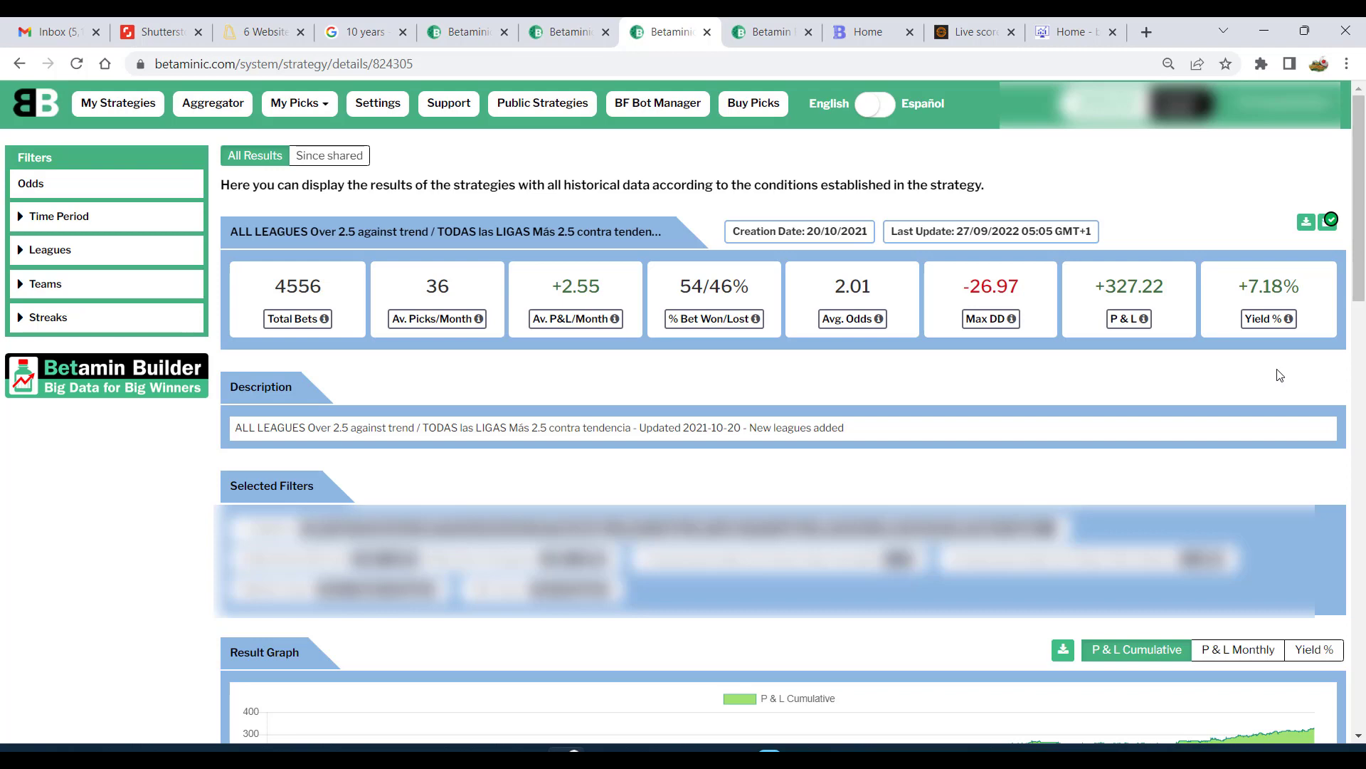
left_click(1330, 232)
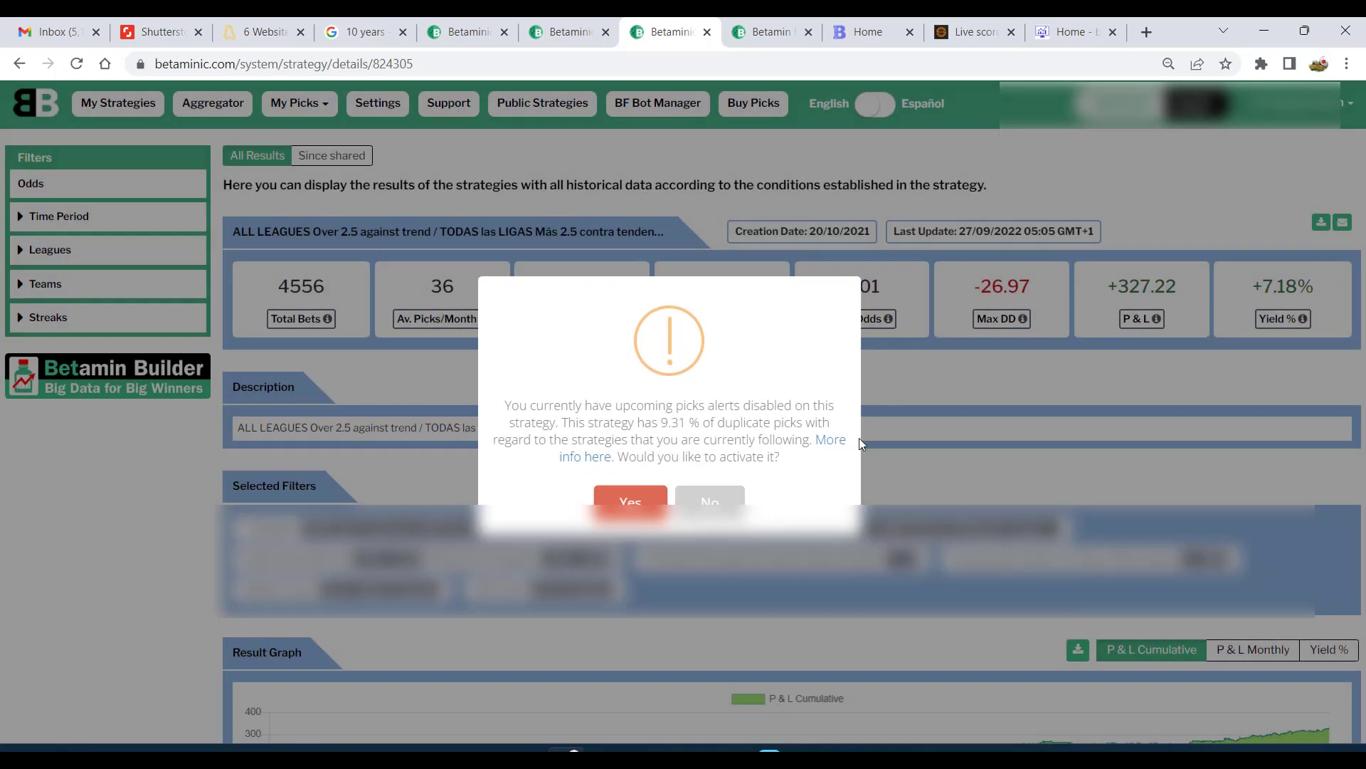
left_click(631, 501)
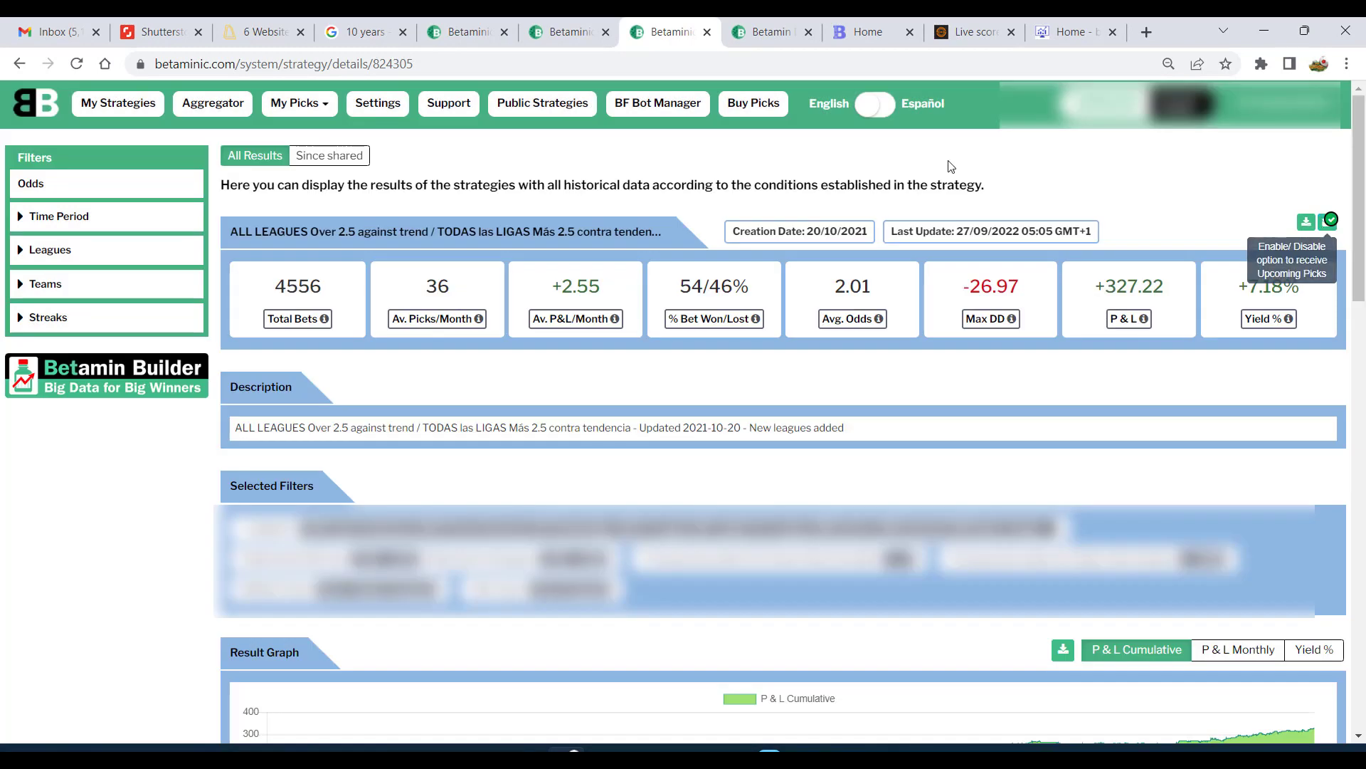
- Open the pick packages pricing page, select the Professional package of 1000 picks, and check the strategy's average picks per month
left_click(765, 114)
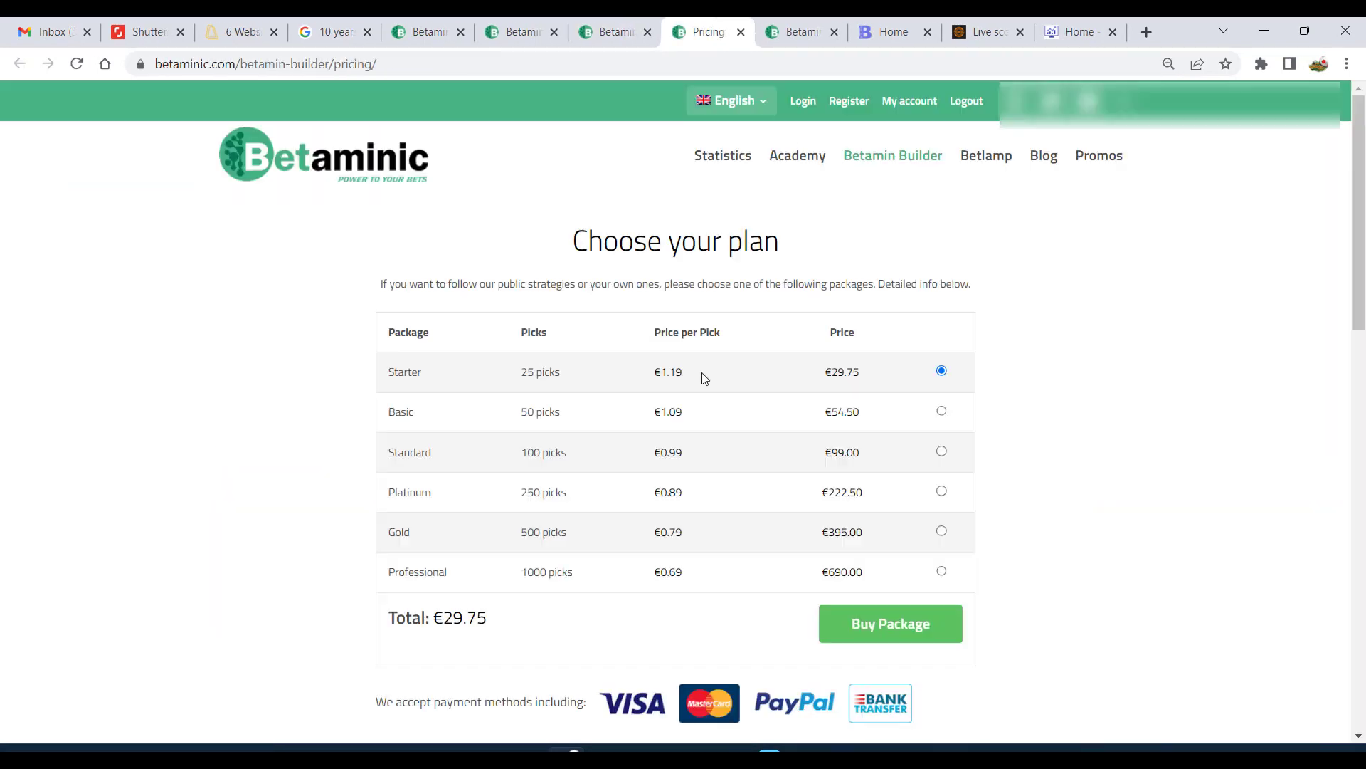
left_click(942, 572)
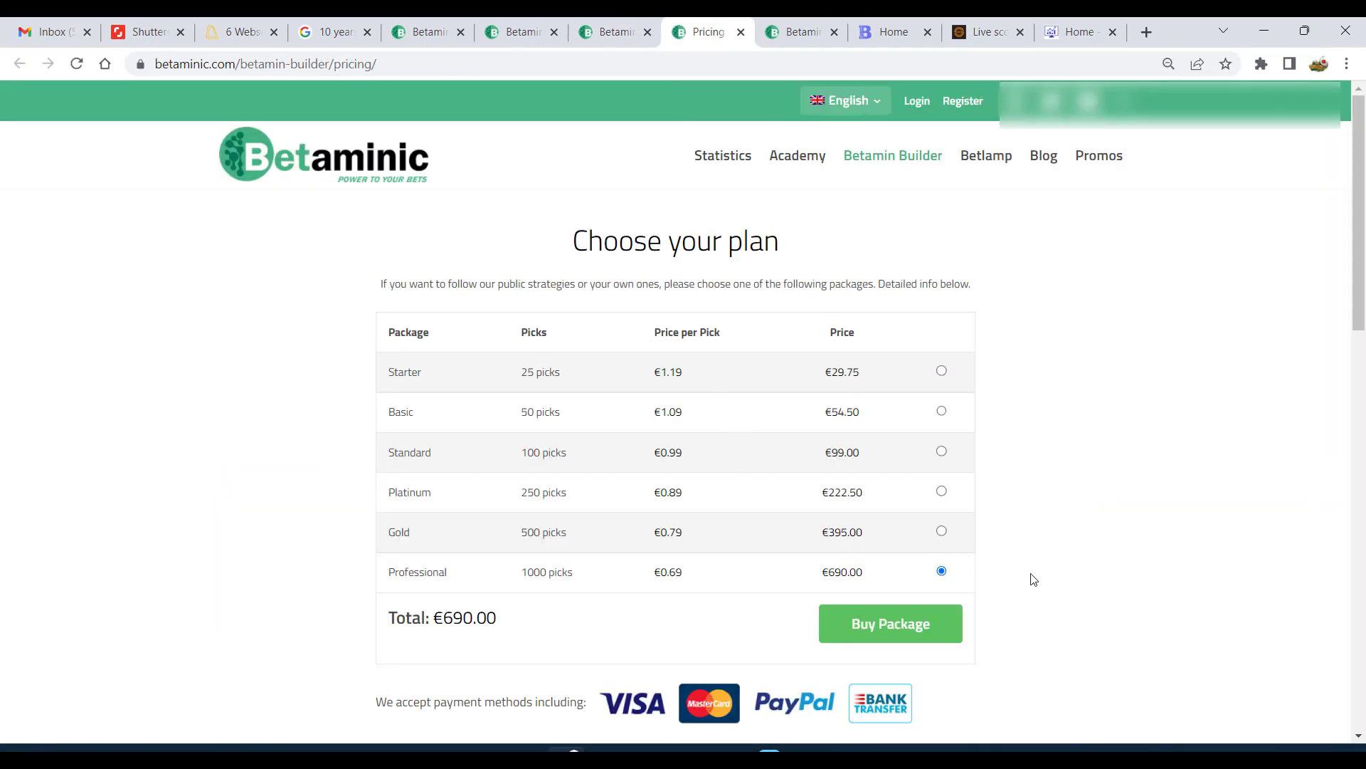
key("ctrl+shift+Tab")
double_click(430, 291)
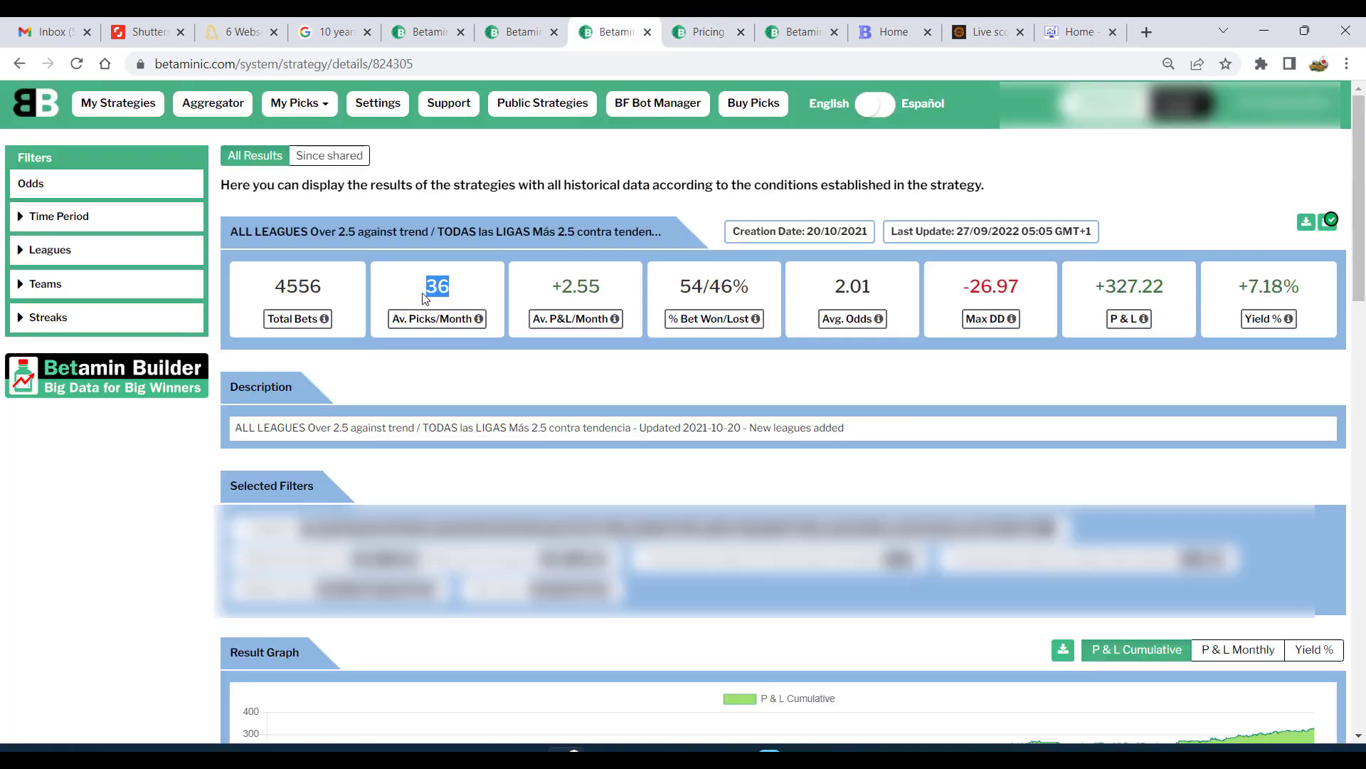
left_click(468, 372)
- Compare pick counts and prices per pick of the larger packages on the pricing page, selecting Gold and switching back to Professional
left_click(692, 25)
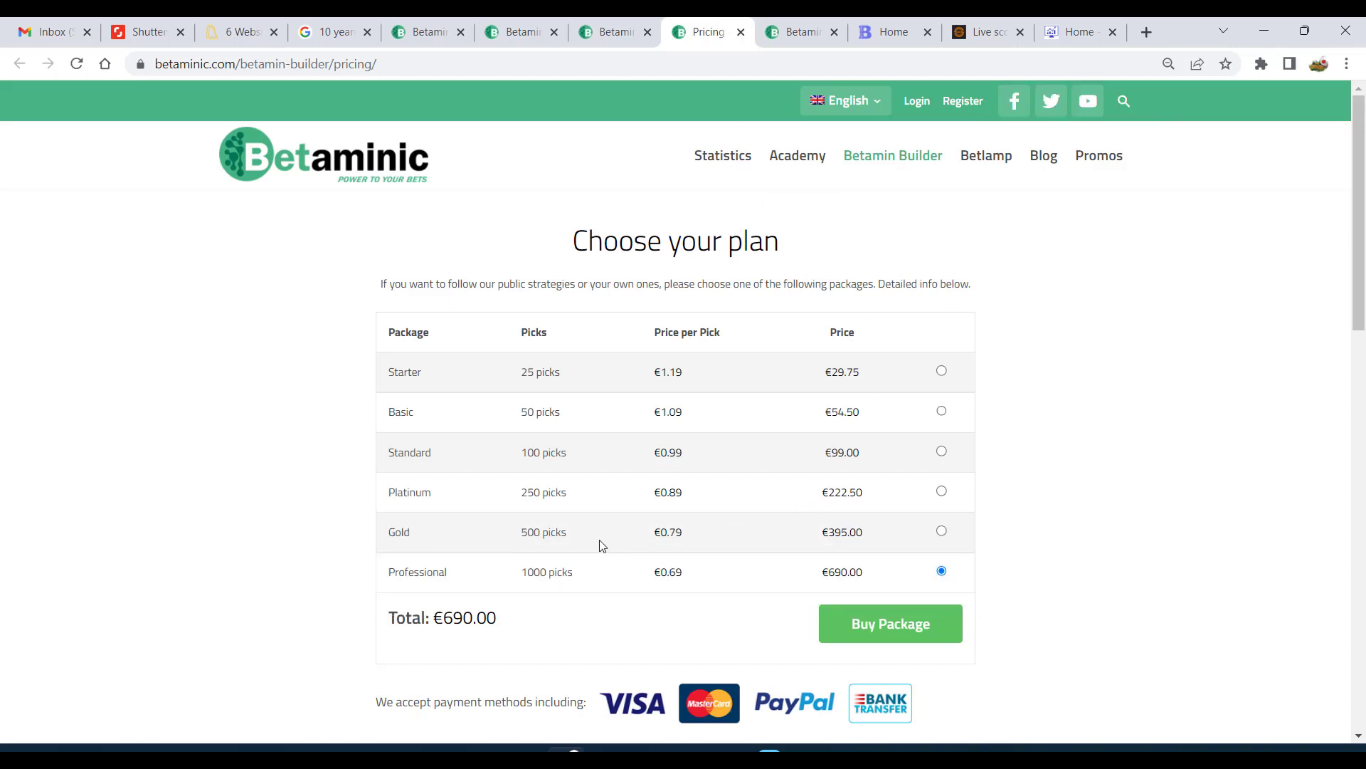
left_click_drag(571, 535, 521, 534)
left_click_drag(574, 573, 520, 573)
left_click(588, 553)
left_click_drag(603, 585, 510, 586)
left_click(565, 579)
left_click_drag(698, 576, 651, 573)
left_click_drag(708, 535, 652, 535)
left_click_drag(690, 494, 652, 467)
left_click(629, 585)
left_click_drag(506, 537, 636, 574)
left_click(720, 594)
left_click(697, 589)
left_click(942, 534)
left_click(942, 570)
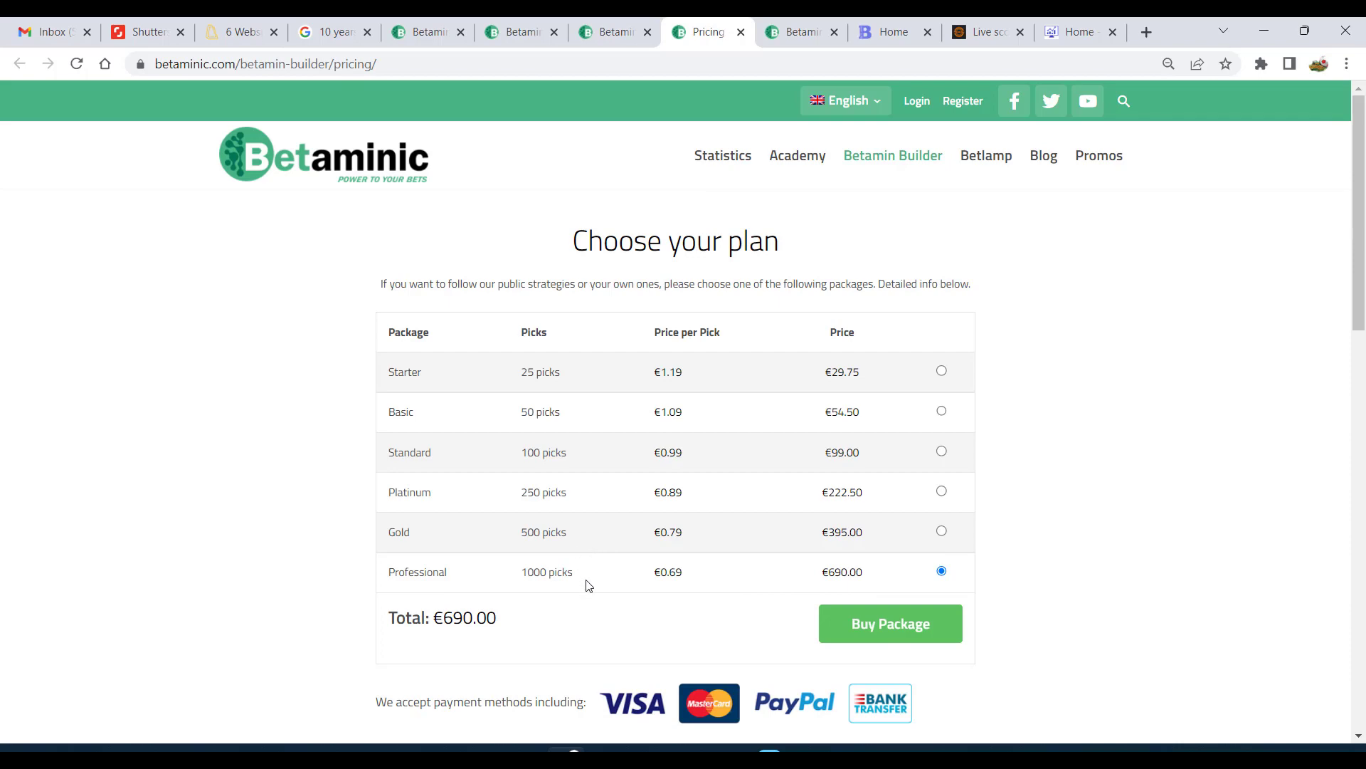